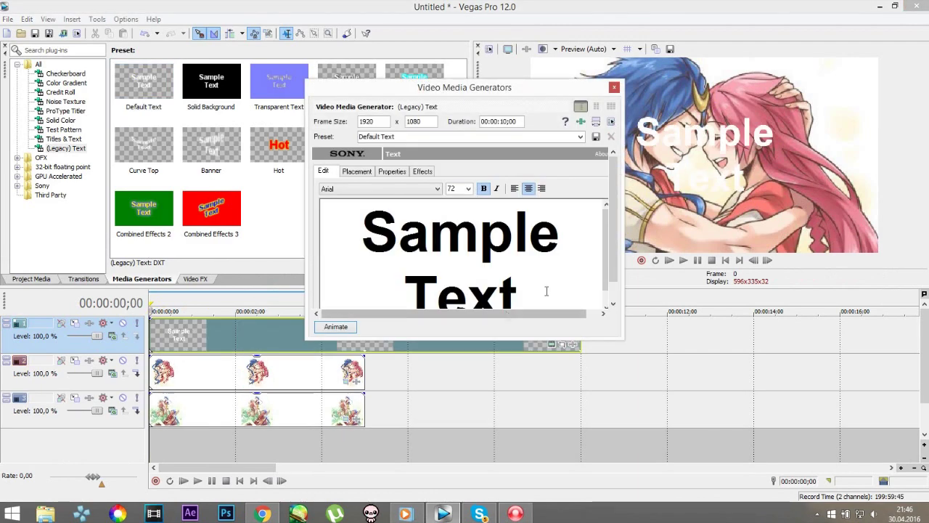
Replace the Legacy Text generator's sample text with the letter N
key("ctrl+a")
type("N")
key("ctrl+a")
left_click(468, 188)
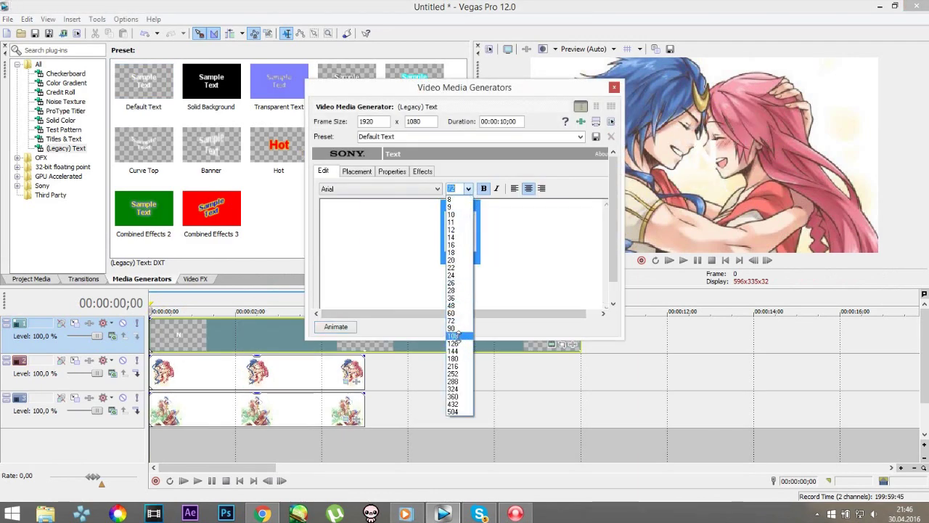
Set the N's font to Impact at size 108
left_click(453, 336)
left_click(367, 191)
type("i")
key("Return")
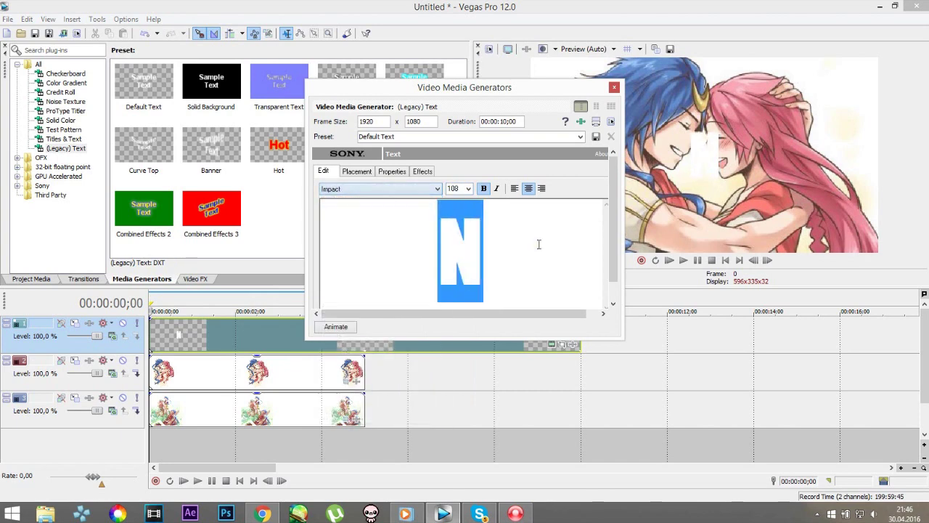
Turn on an outline around the N and sample a dark red background
left_click(422, 171)
left_click(453, 198)
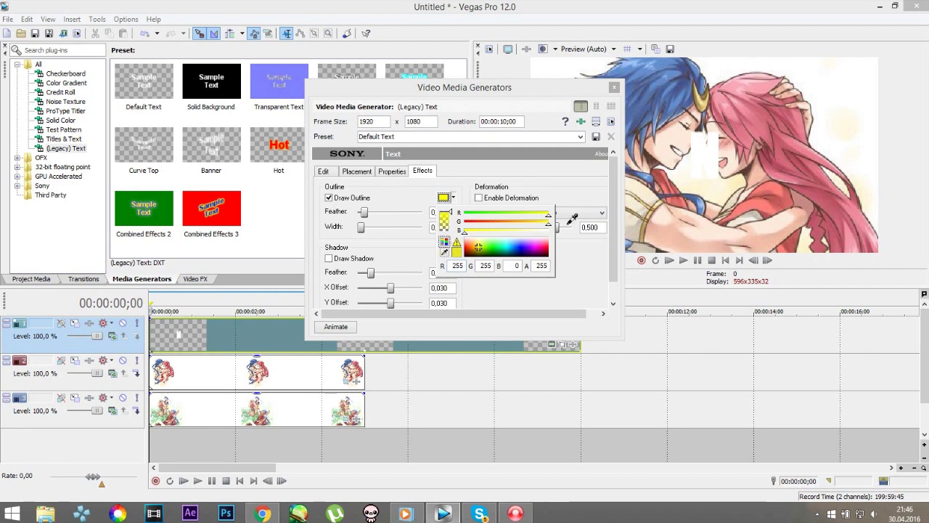
left_click(392, 172)
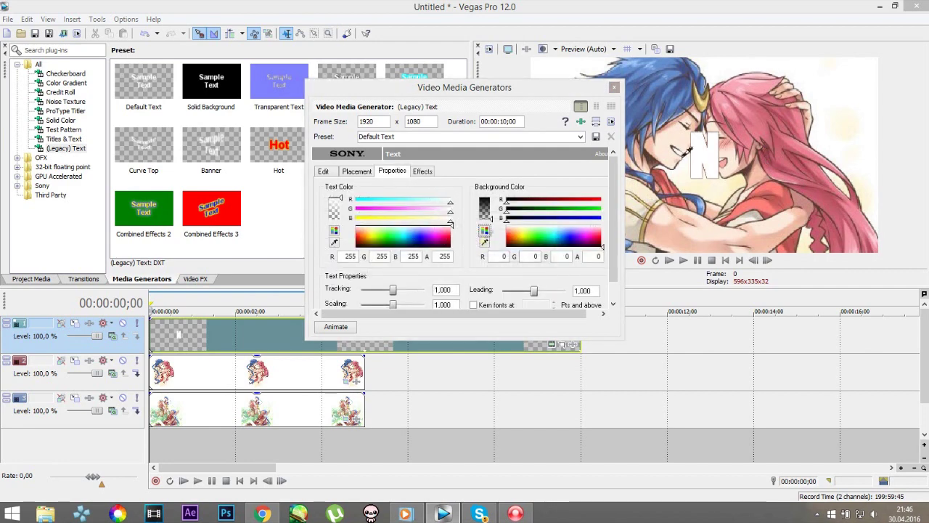
left_click(793, 148)
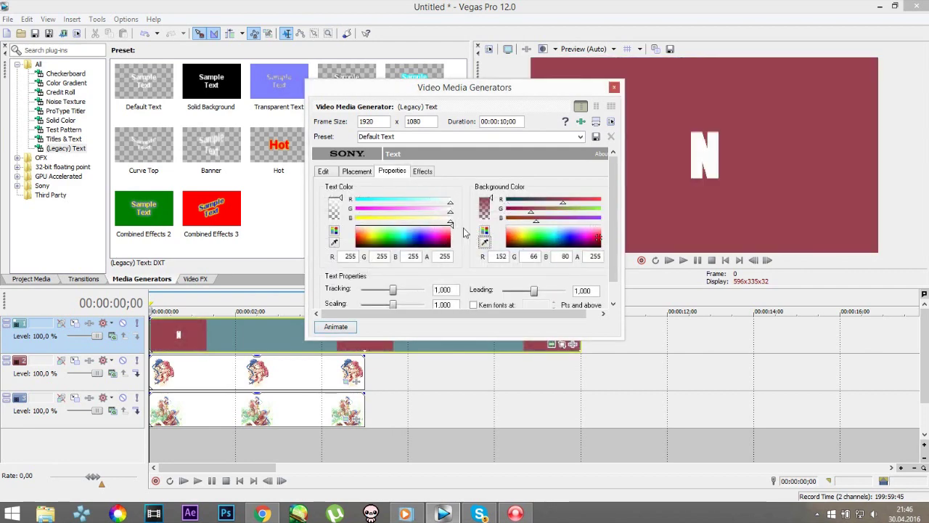
Sample the same red (152,66,80) as the text colour
left_click(427, 178)
left_click(453, 197)
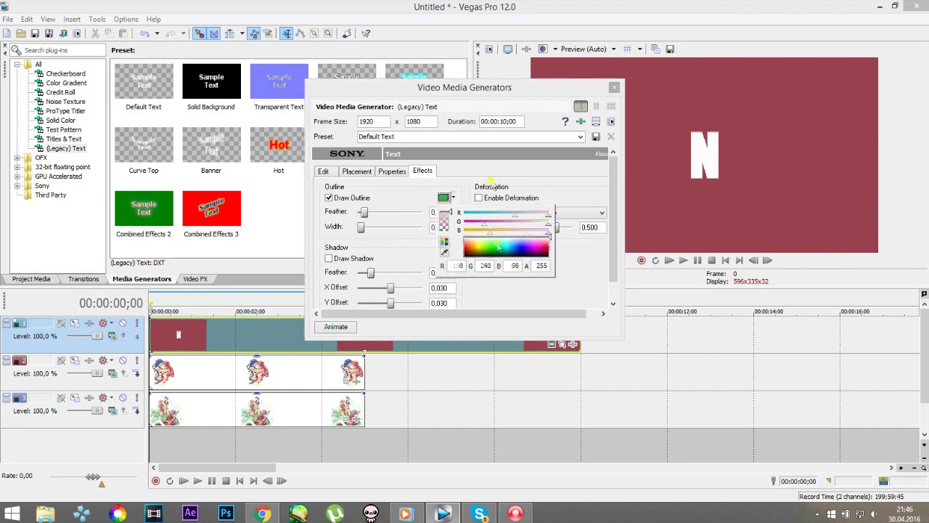
left_click(392, 171)
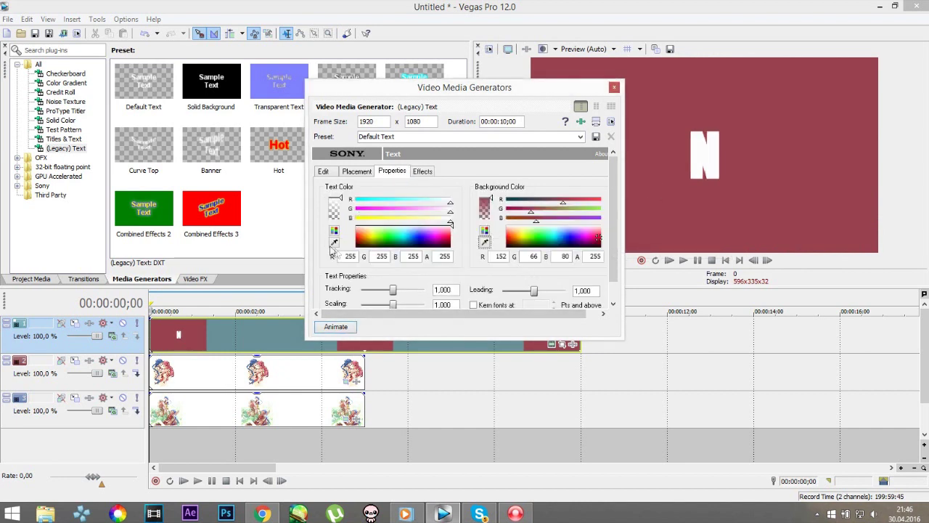
left_click(334, 241)
left_click(709, 199)
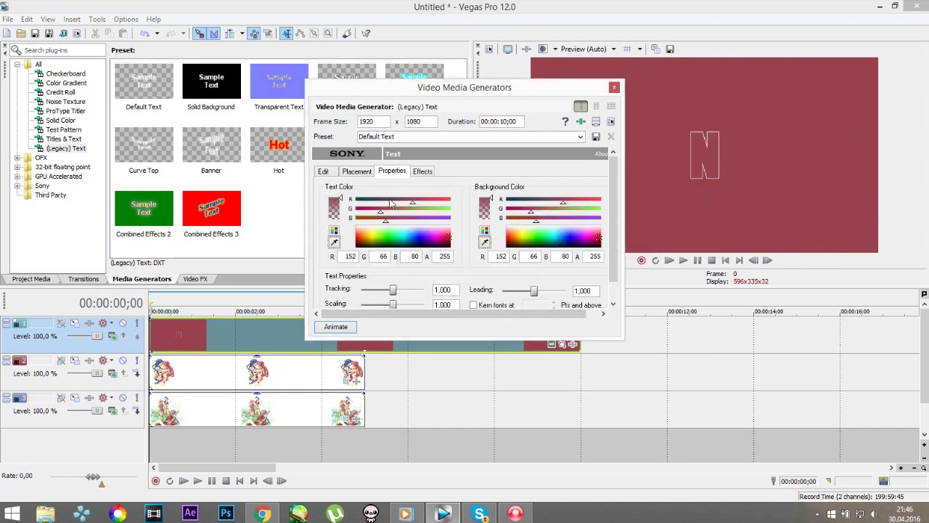
Set the outline feather to 0 so the N's edge is sharp
left_click(423, 171)
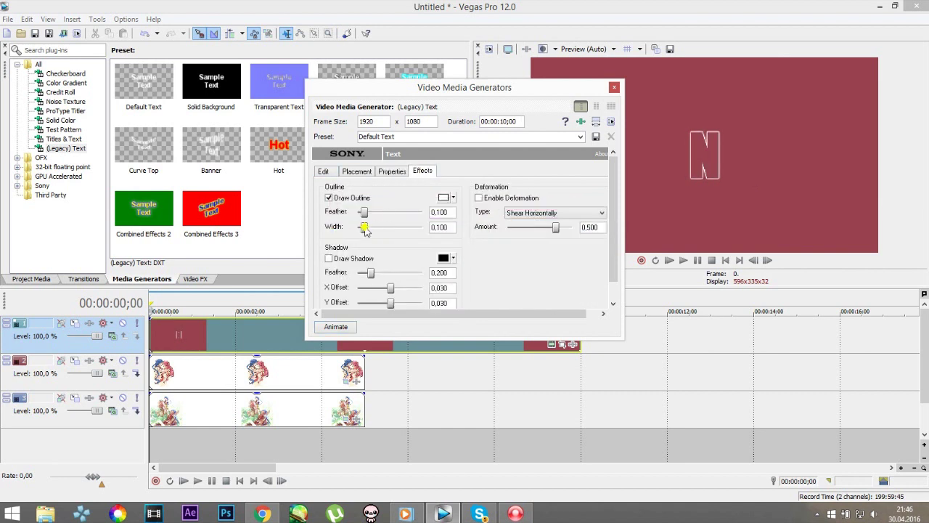
left_click_drag(363, 212, 319, 223)
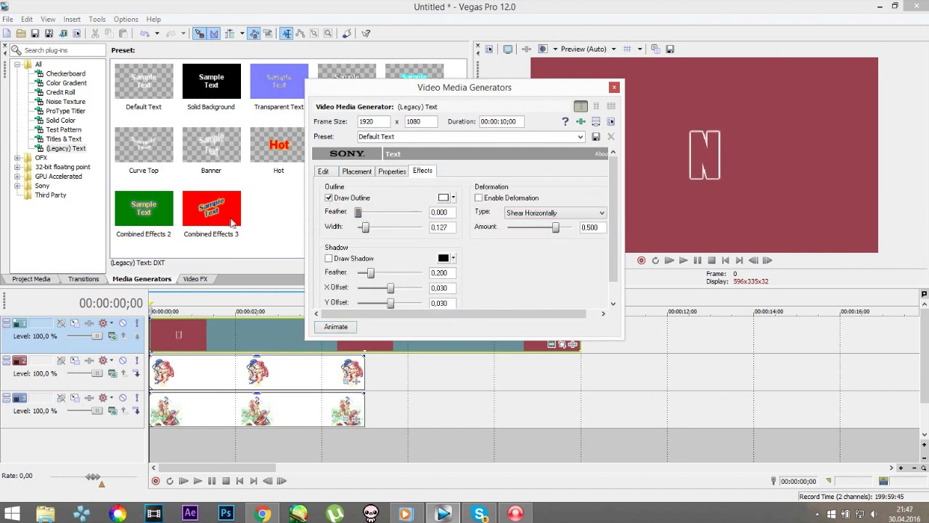
left_click(396, 171)
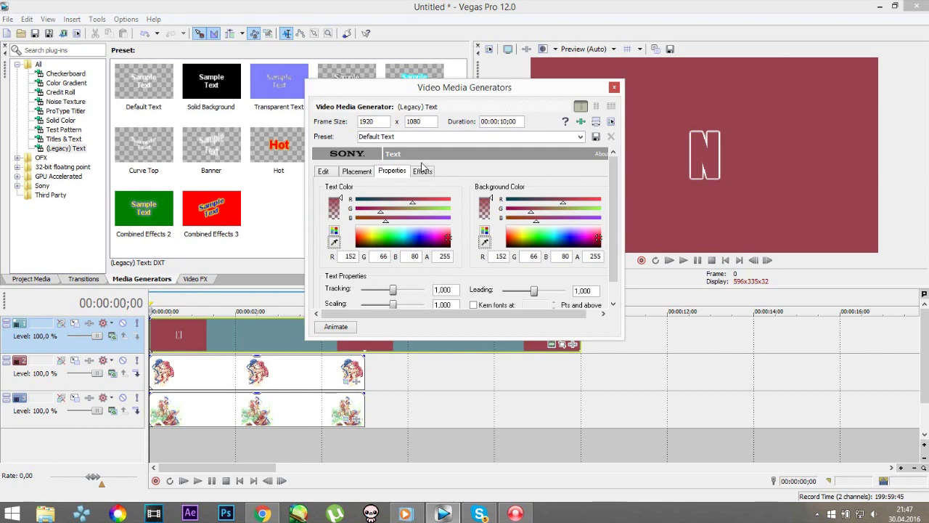
left_click(323, 171)
Enlarge the N to size 126, then bring up the event's Pan/Crop settings
left_click(468, 189)
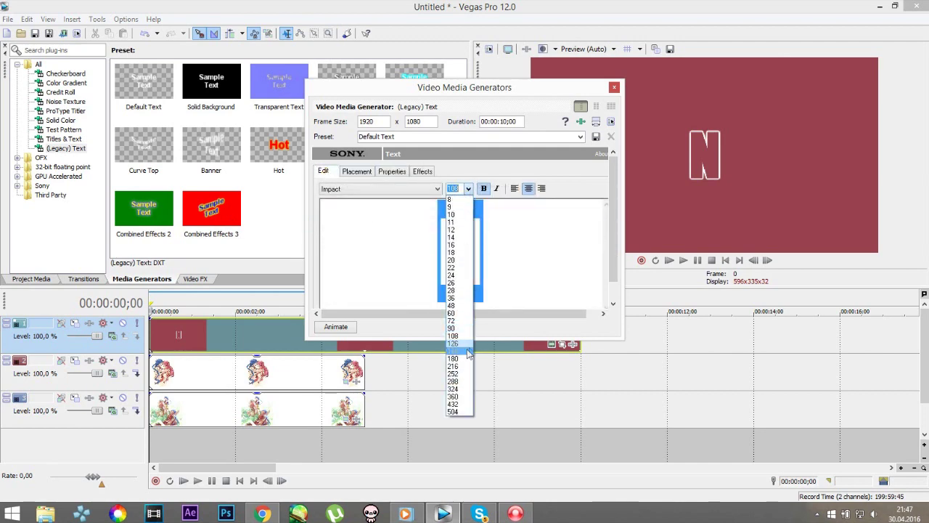
left_click(453, 344)
left_click(614, 87)
left_click(562, 344)
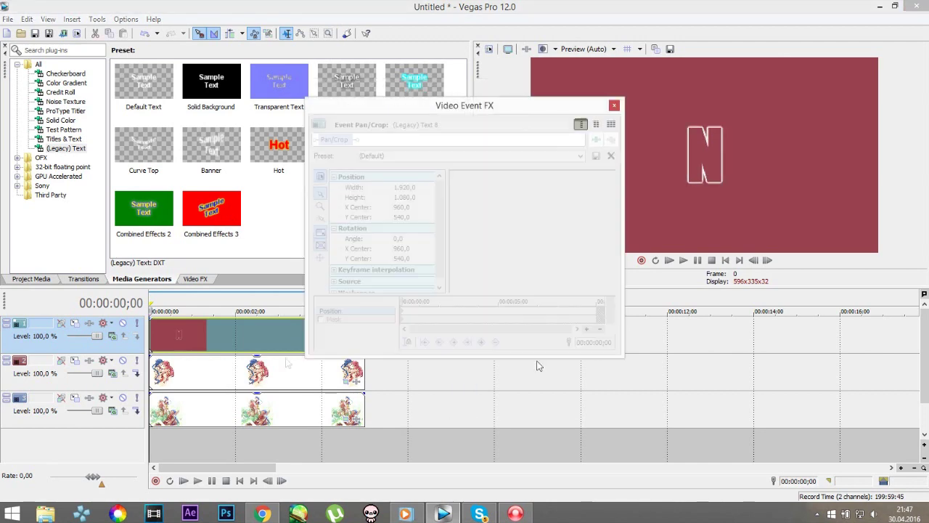
Enable Mask and draw a rectangular mask over the top half of the frame
left_click(320, 318)
left_click_drag(481, 223, 493, 228)
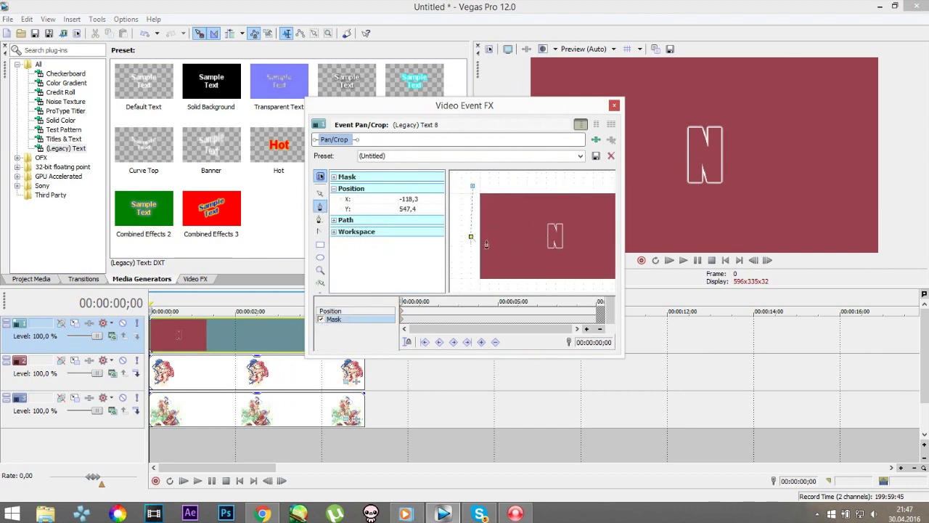
scroll(471, 237, "down", 3)
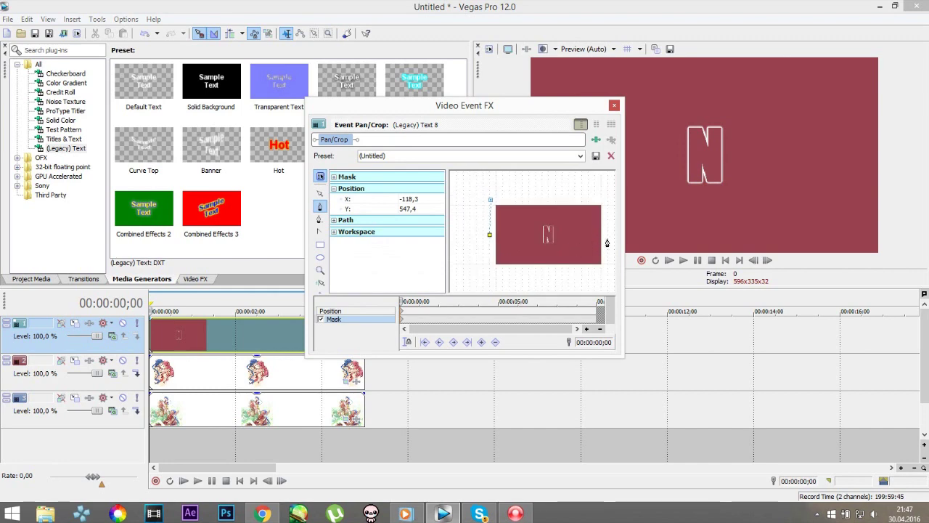
left_click(490, 199)
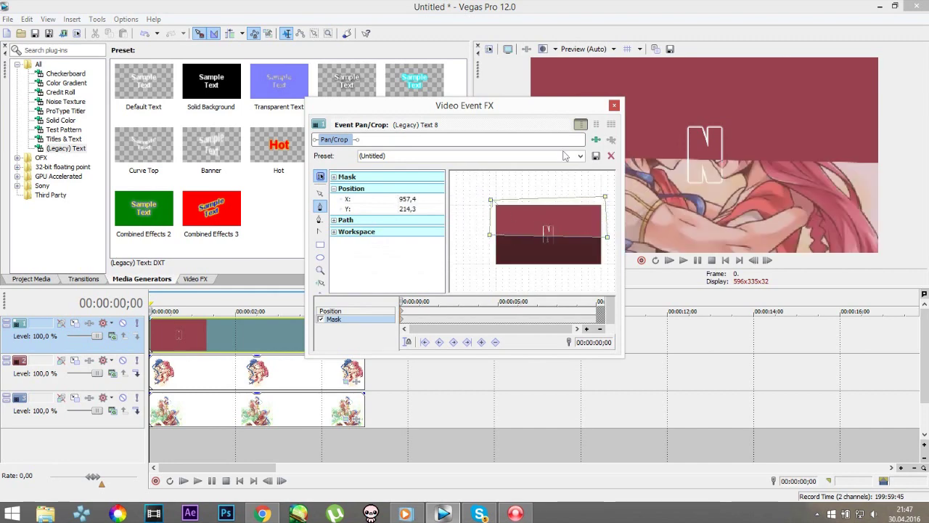
Level the mask's left and right corner points, then close Pan/Crop
left_click_drag(581, 105, 339, 68)
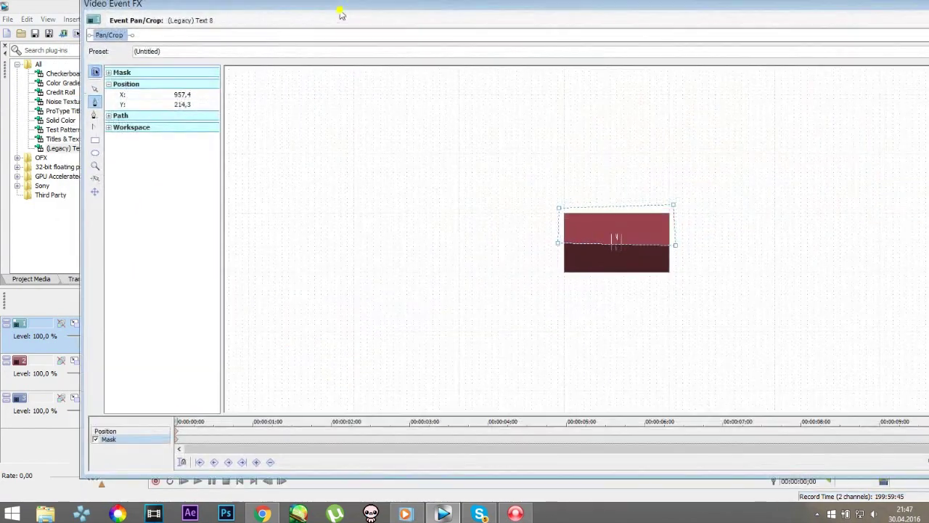
scroll(552, 206, "up", 1)
scroll(552, 206, "up", 1)
scroll(552, 206, "up", 1)
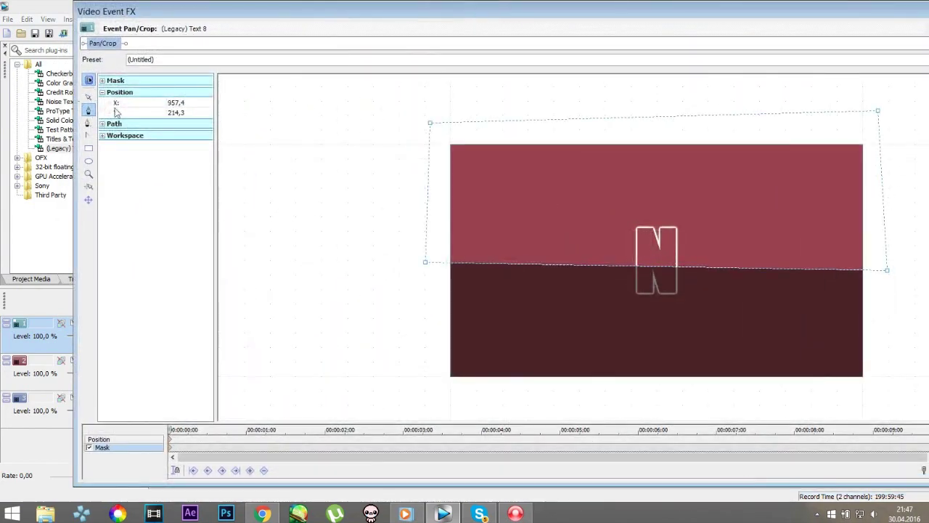
left_click(425, 263)
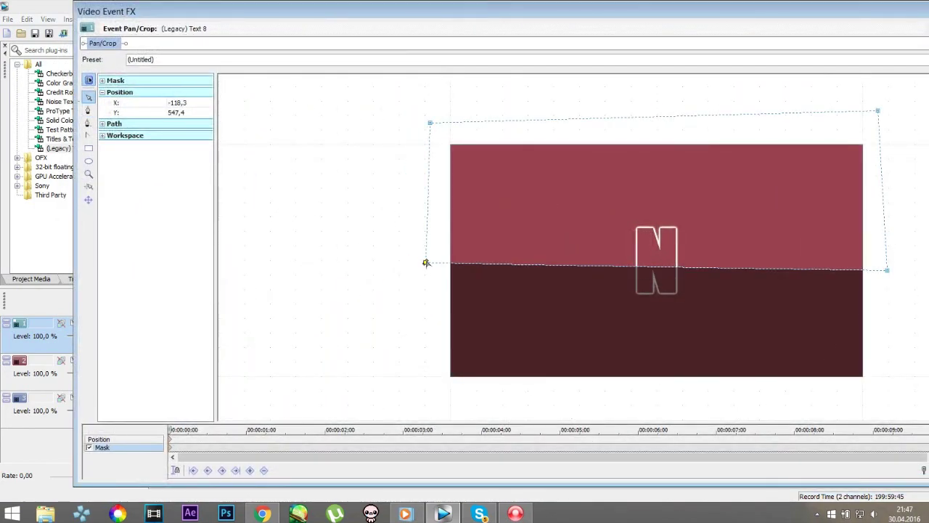
left_click_drag(425, 263, 426, 270)
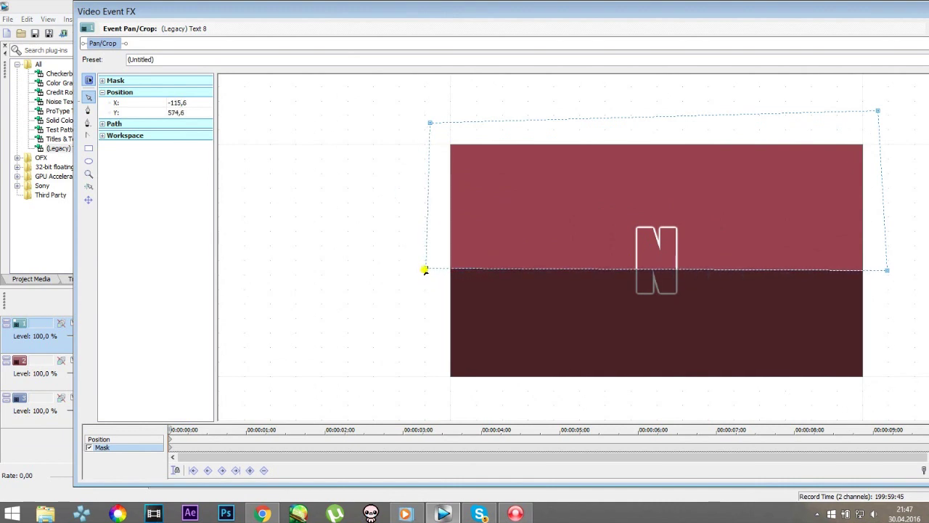
left_click_drag(888, 272, 874, 270)
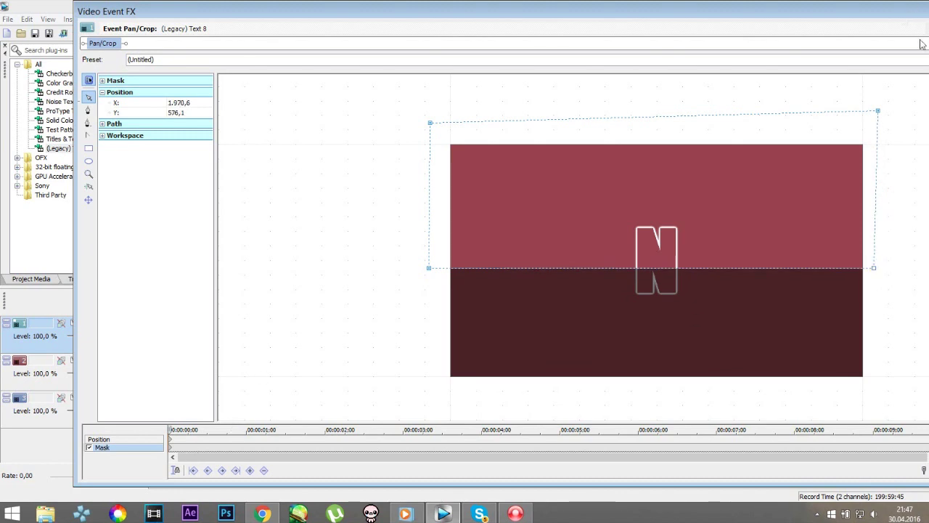
left_click_drag(921, 44, 663, 82)
left_click(663, 83)
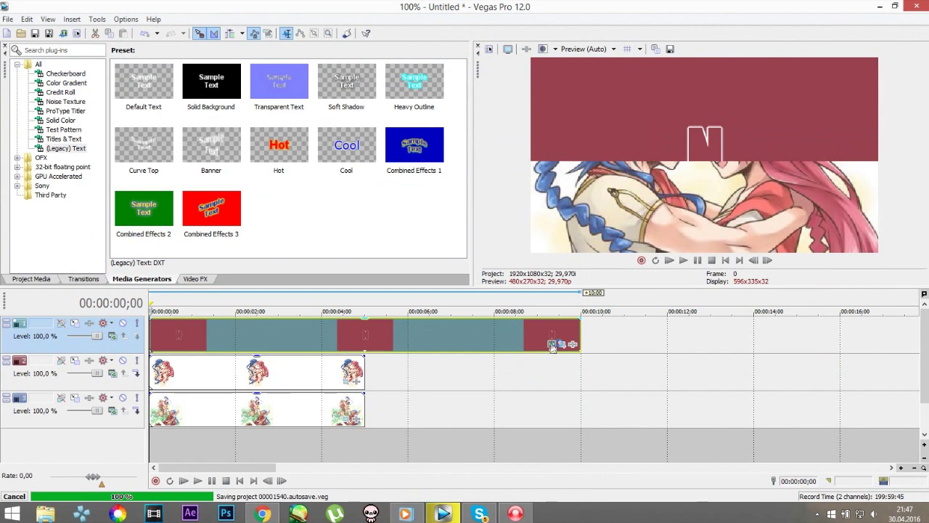
Move the N upward in Placement so it sits inside the red top panel
left_click(551, 345)
left_click(357, 171)
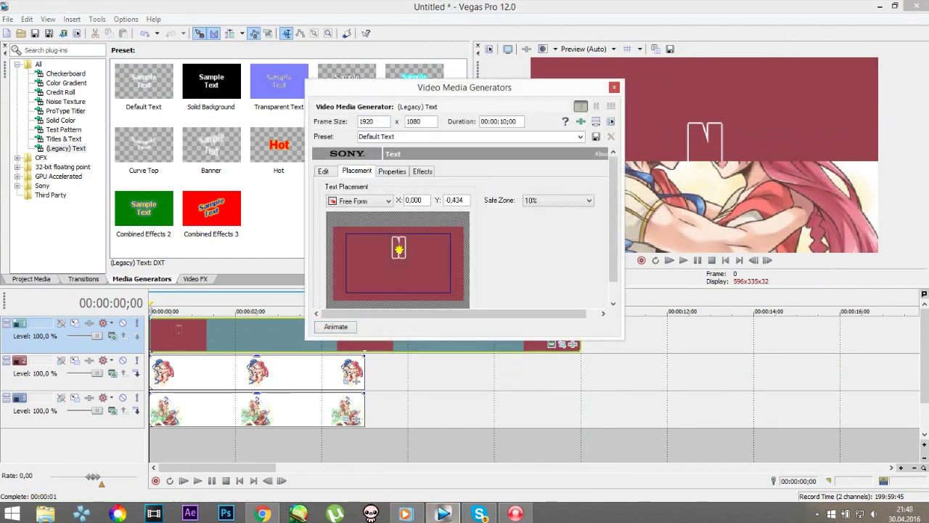
left_click_drag(398, 249, 397, 245)
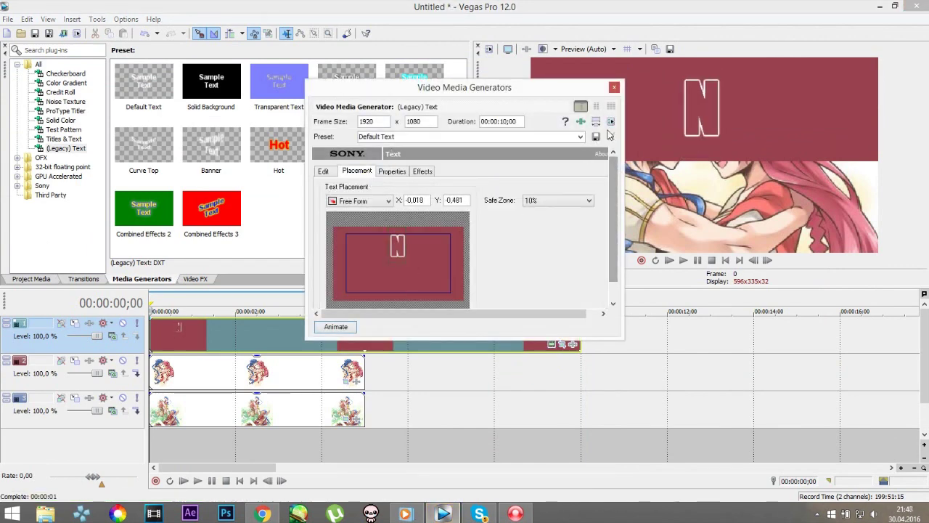
left_click(614, 87)
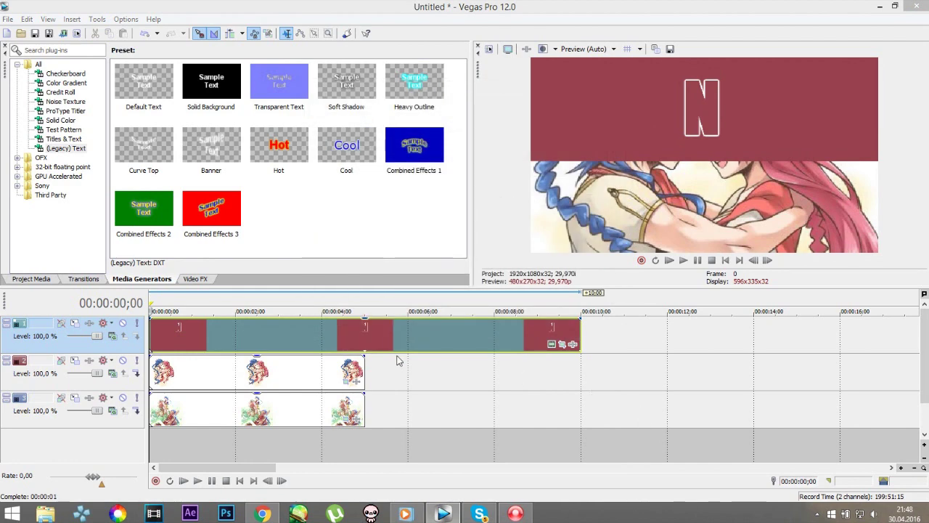
Duplicate the red text track and cut-and-paste its events as a new media copy
right_click(592, 347)
left_click(613, 260)
right_click(557, 335)
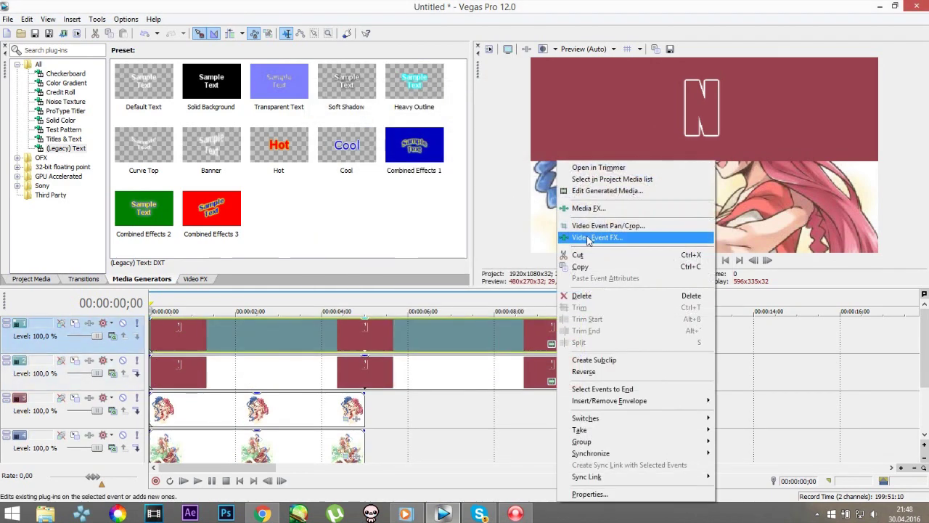
left_click(583, 256)
key("ctrl+v")
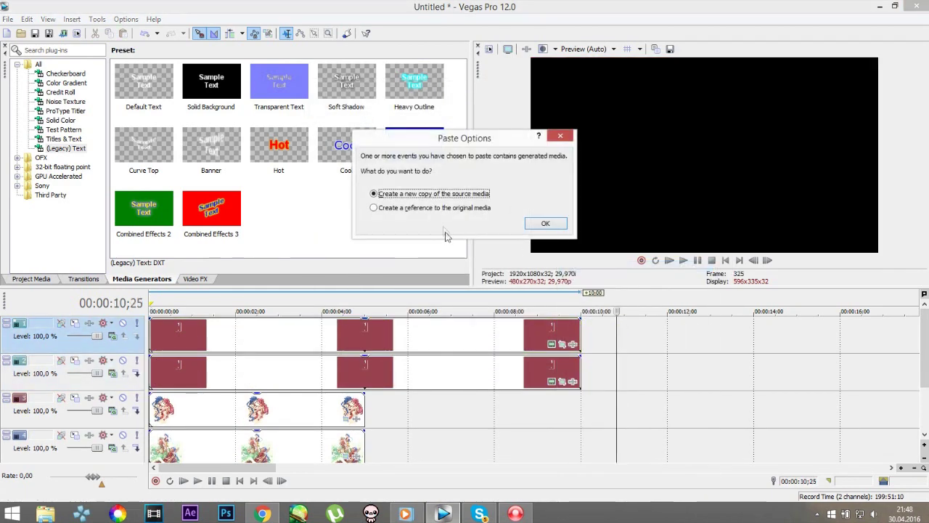
key("Return")
right_click(322, 334)
left_click(353, 296)
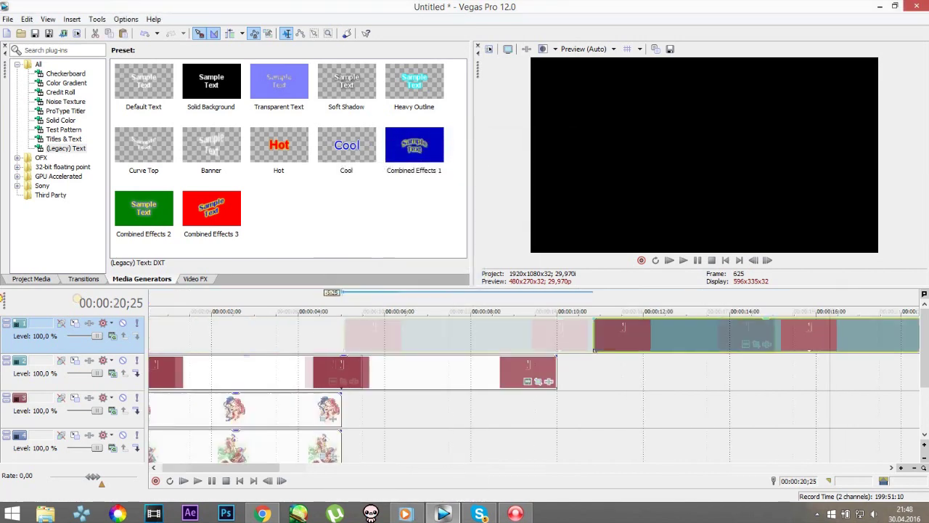
Change the copied generator's text to T
left_click(552, 345)
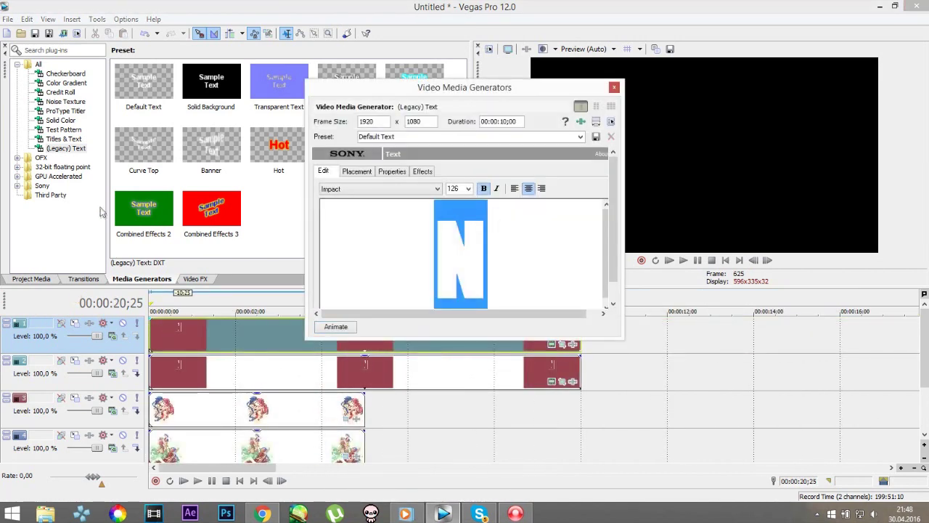
type("T")
left_click(172, 347)
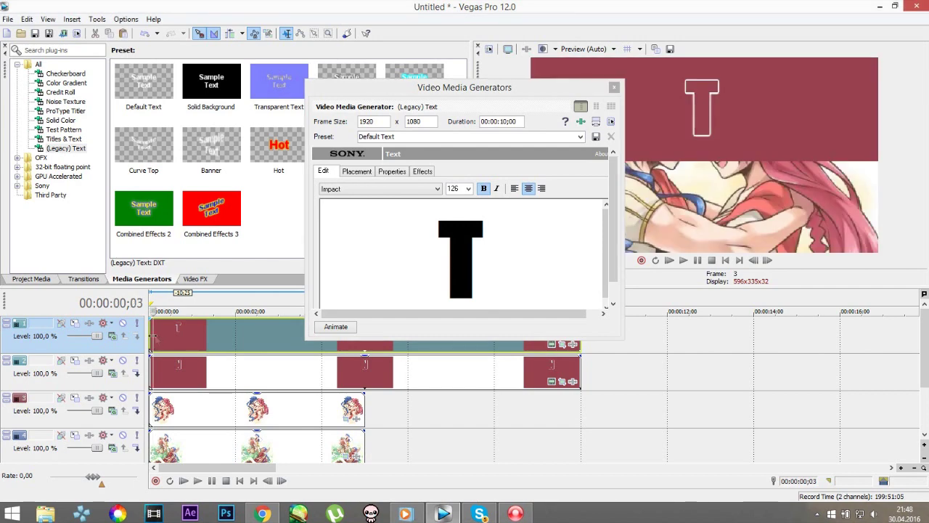
left_click_drag(506, 93, 376, 26)
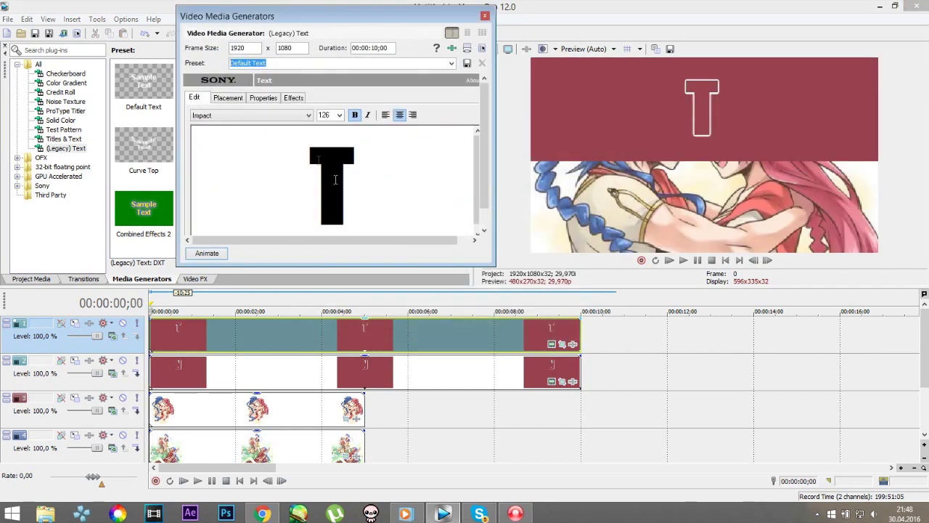
Sample the blue hair colour for both the T's text and the panel background
left_click(264, 98)
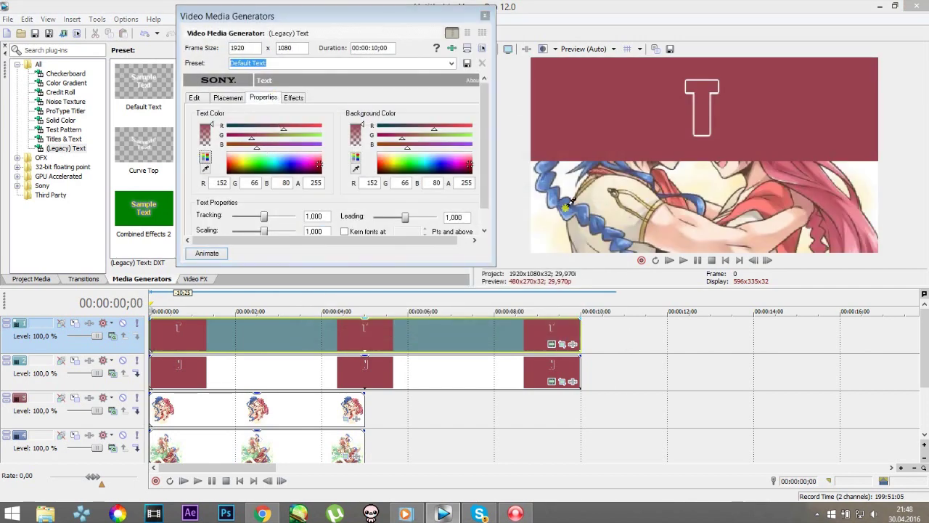
left_click(566, 208)
left_click(293, 97)
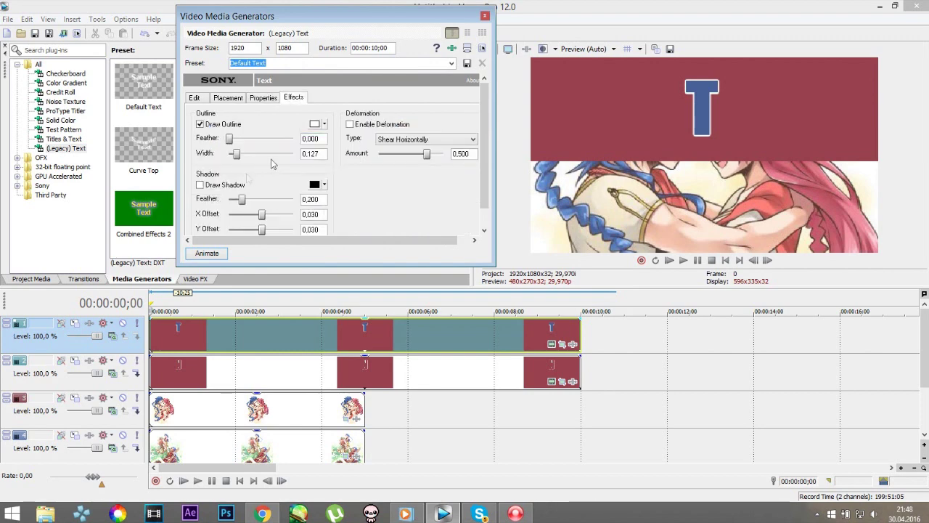
left_click(264, 97)
left_click(356, 169)
left_click(567, 196)
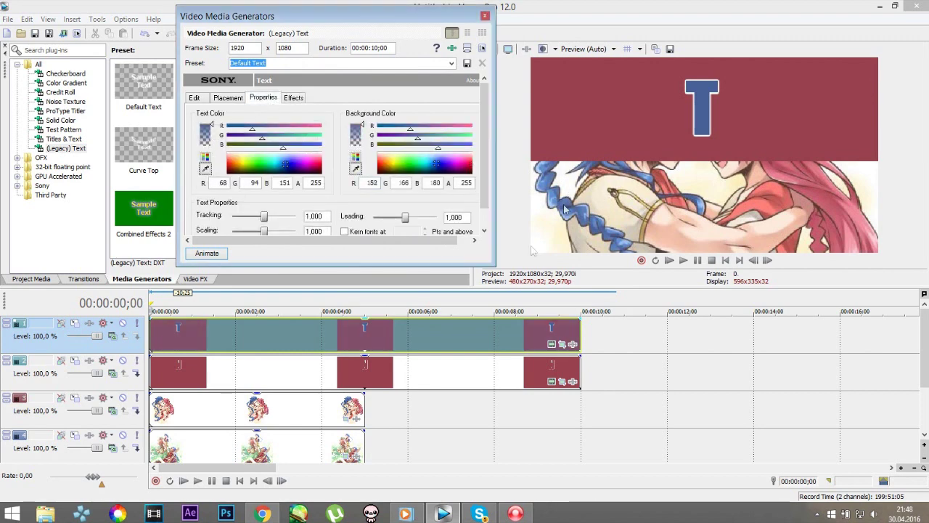
left_click(485, 15)
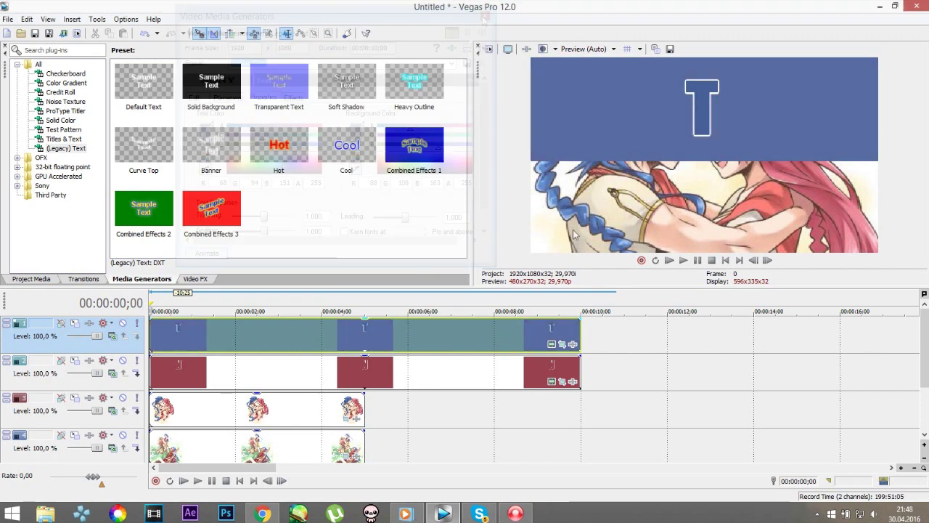
left_click(564, 345)
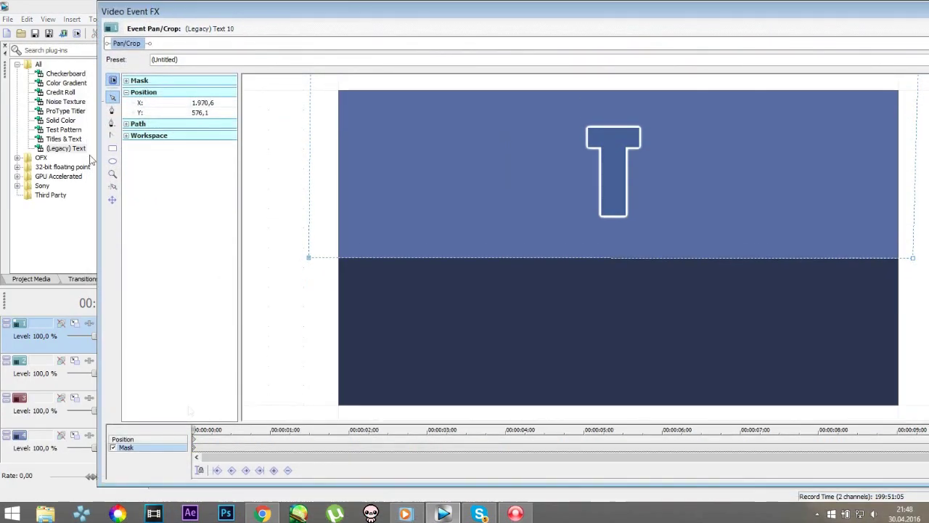
Set the mask Mode to Negative so the blue panel shows in the lower half
left_click(126, 123)
left_click(211, 133)
left_click(199, 151)
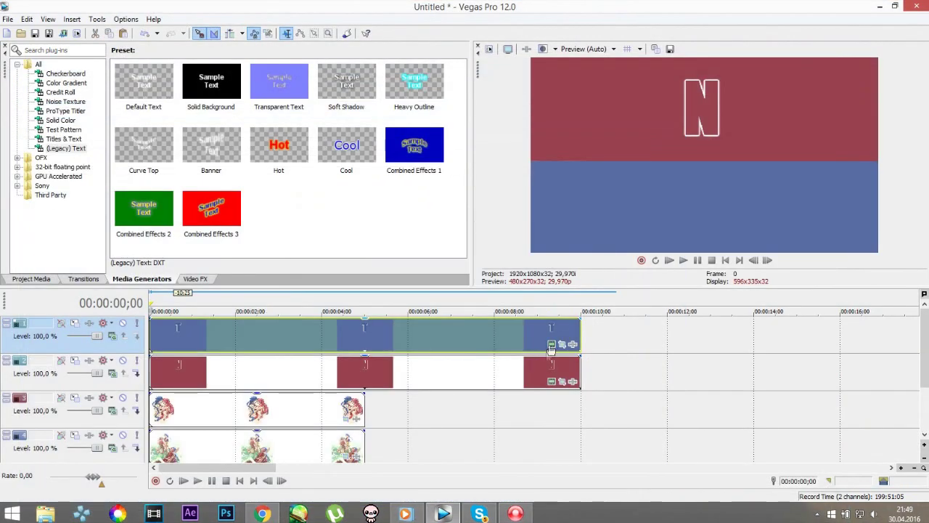
Move the T down to Y 0.513 to centre it in the lower panel
left_click(551, 346)
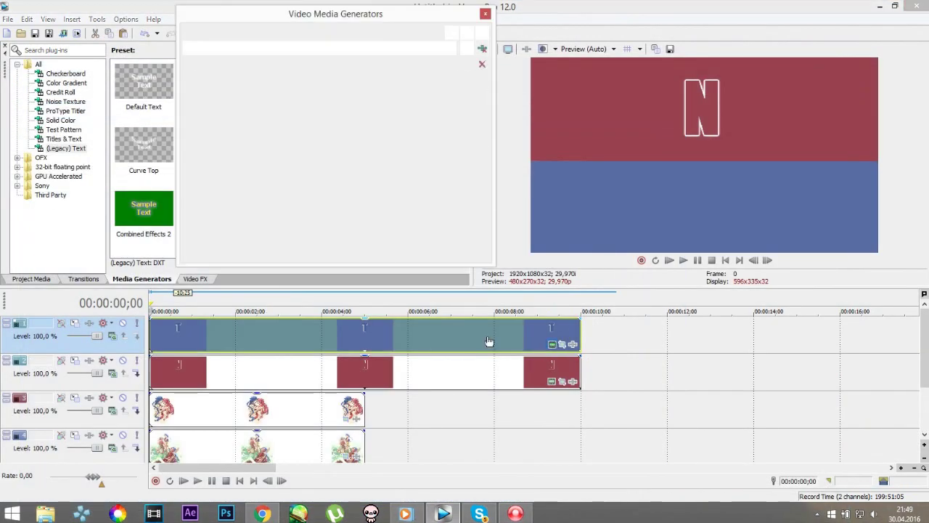
left_click(228, 97)
left_click_drag(268, 201, 270, 212)
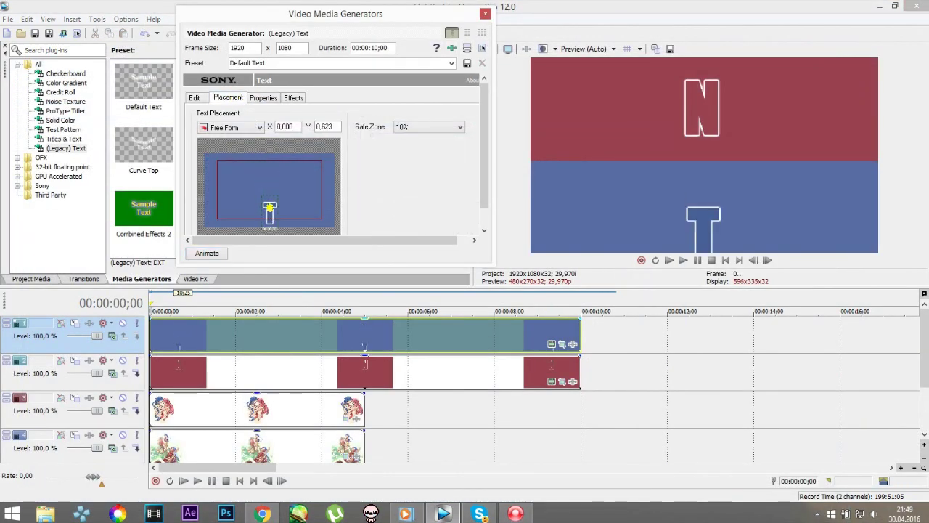
left_click(485, 13)
scroll(374, 409, "down", 2)
scroll(365, 419, "up", 1)
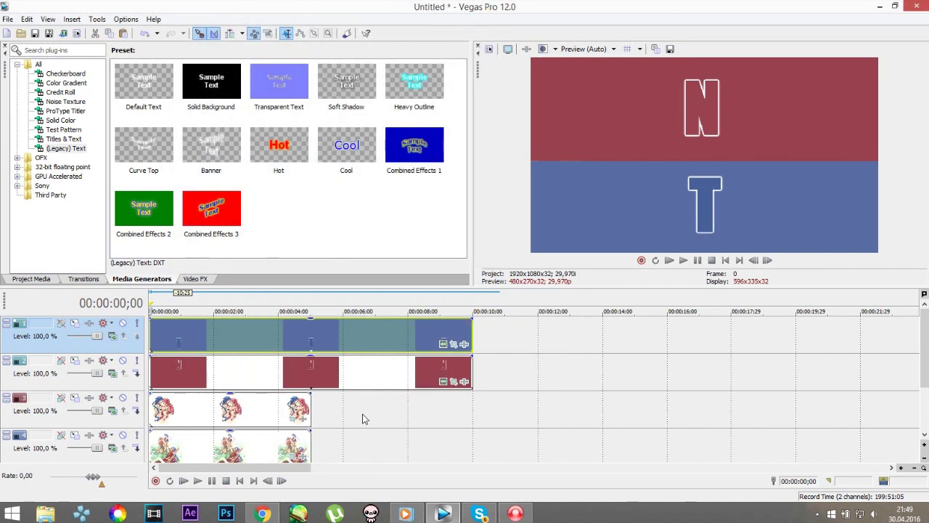
Move the image tracks above the text panel tracks
mouse_move(31, 405)
left_mouse_down()
mouse_move(43, 323)
mouse_move(127, 326)
left_mouse_up()
left_click(57, 444)
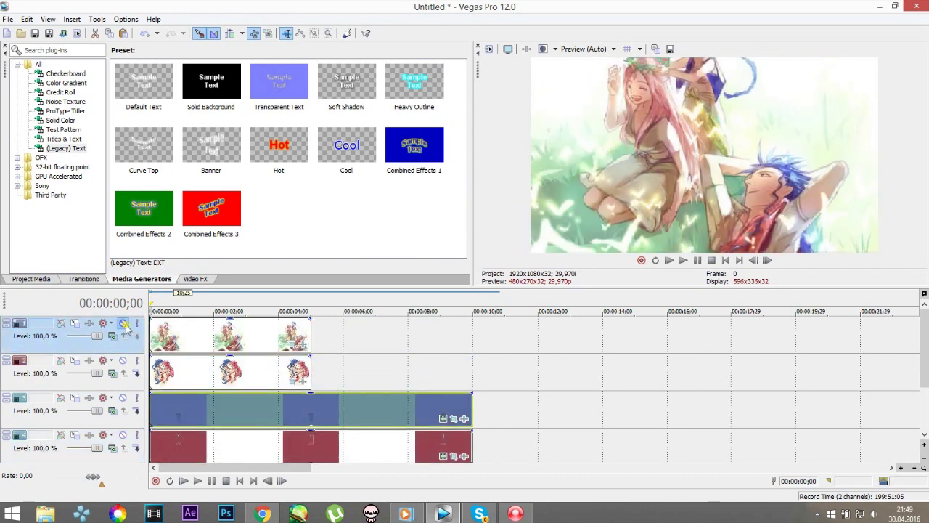
left_click(75, 361)
Scale the hugging-couple image down to fill the lower-left quarter of the frame
left_click_drag(388, 136, 345, 159)
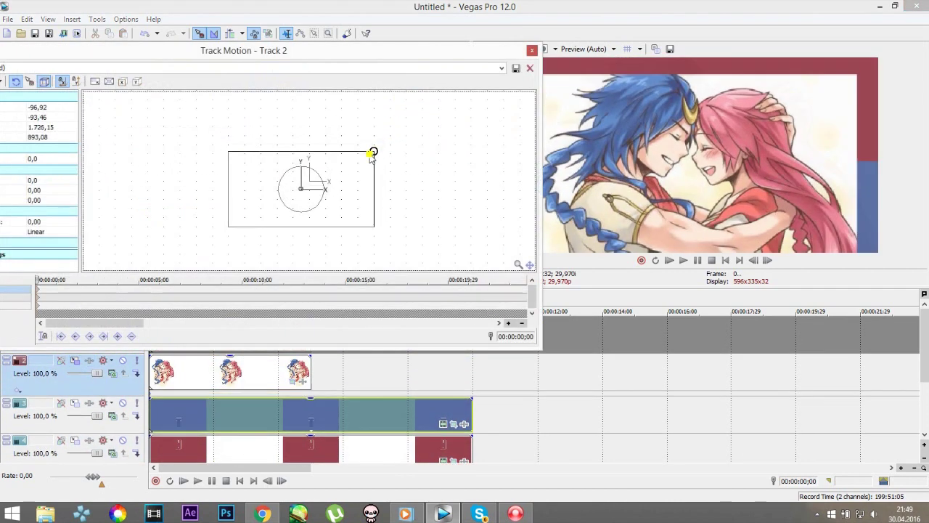
left_click(109, 83)
left_click(95, 81)
mouse_move(389, 136)
left_mouse_down()
mouse_move(304, 183)
mouse_move(307, 193)
left_mouse_up()
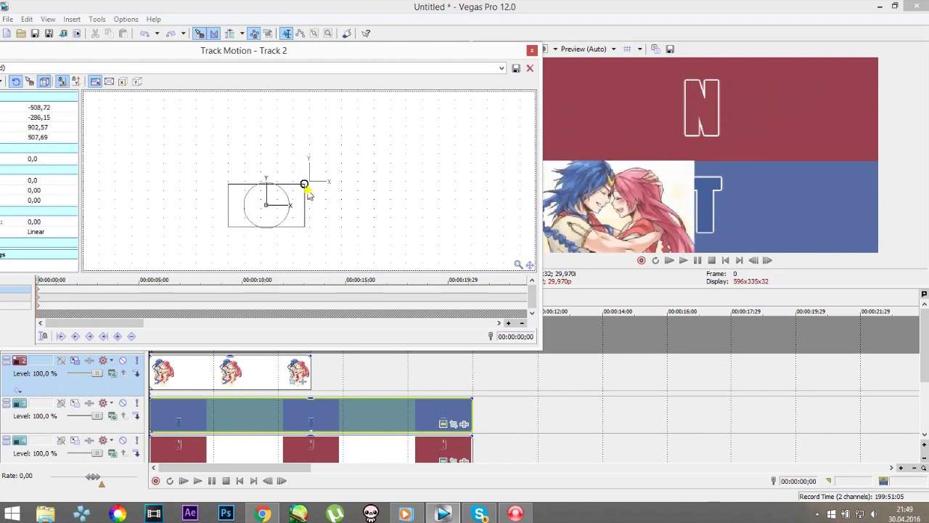
left_click_drag(307, 193, 306, 191)
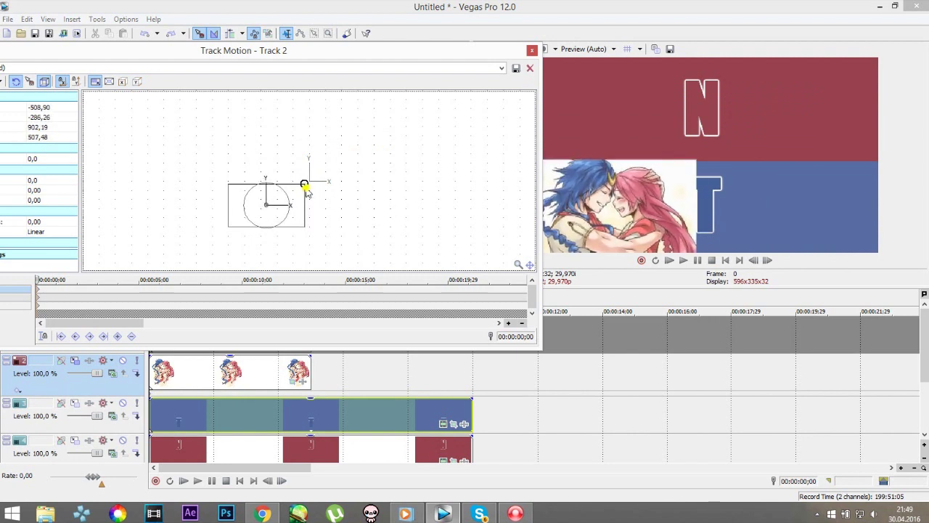
left_click(532, 51)
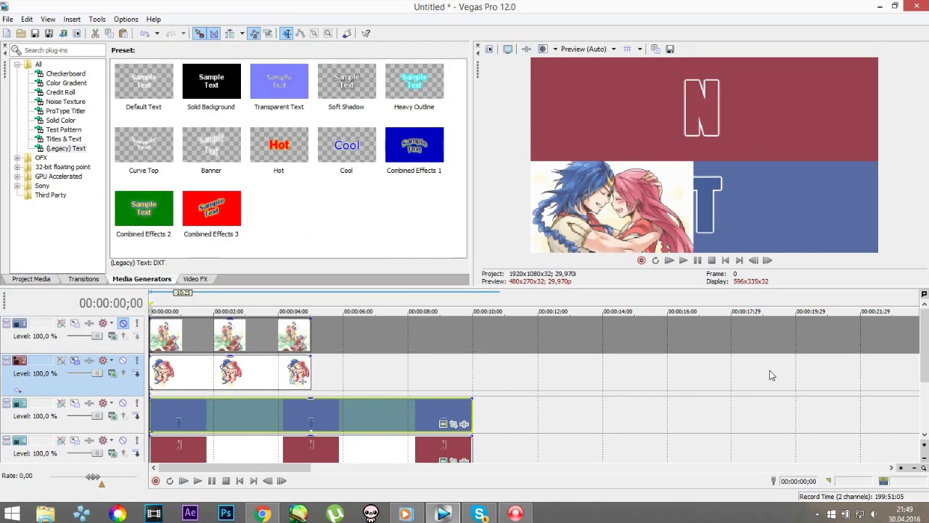
Dock the image track's Track Motion editor beside the preview
left_click(89, 360)
left_click_drag(254, 49, 207, 233)
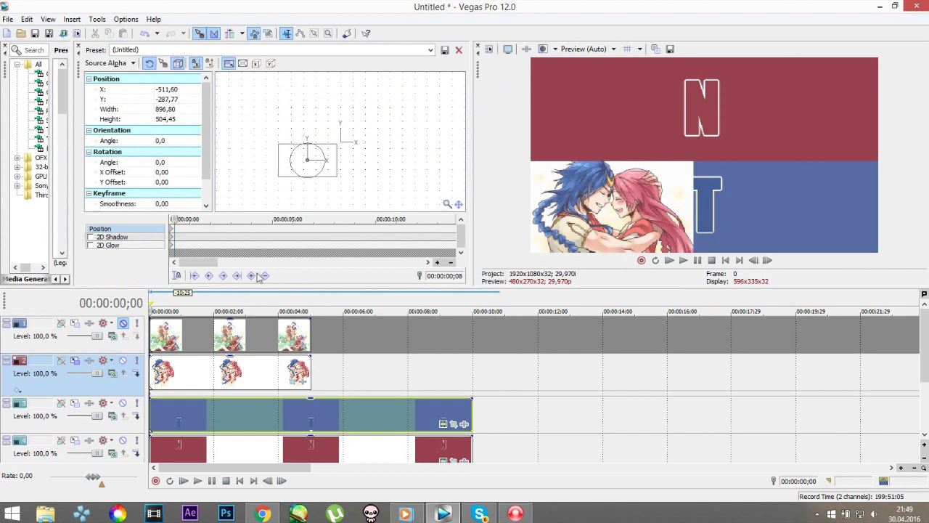
scroll(218, 236, "up", 5)
Add a frame-8 keyframe by resizing the image, undoing unwanted resizes
left_click(262, 219)
mouse_move(339, 142)
left_mouse_down()
mouse_move(386, 143)
mouse_move(352, 138)
left_mouse_up()
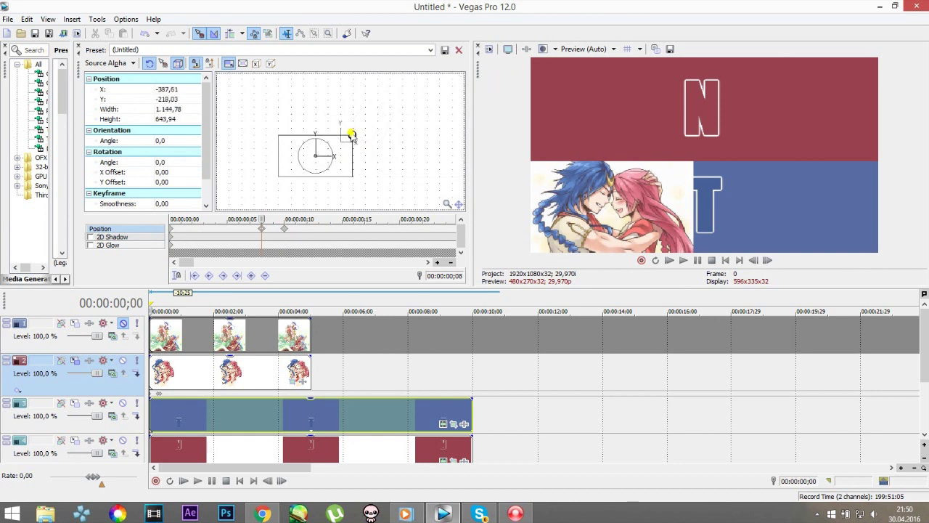
key("ctrl+z")
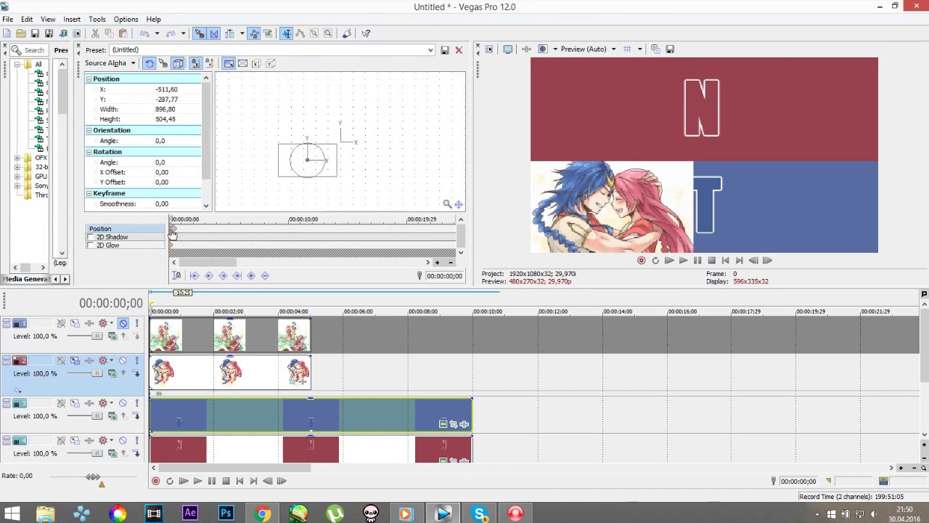
scroll(173, 233, "up", 3)
left_click(194, 233)
left_click_drag(337, 144, 347, 136)
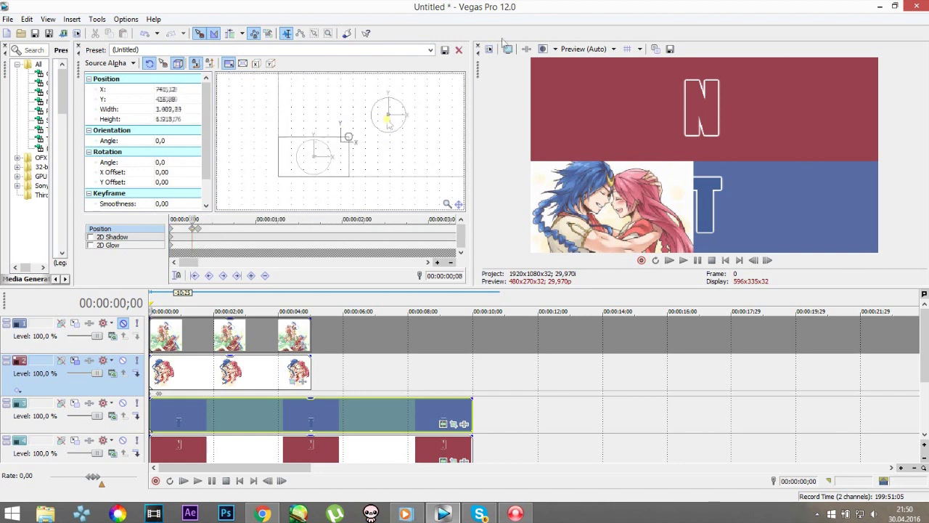
key("ctrl+z")
key("ctrl+z")
key("ctrl+z")
key("ctrl+z")
scroll(297, 356, "up", 5)
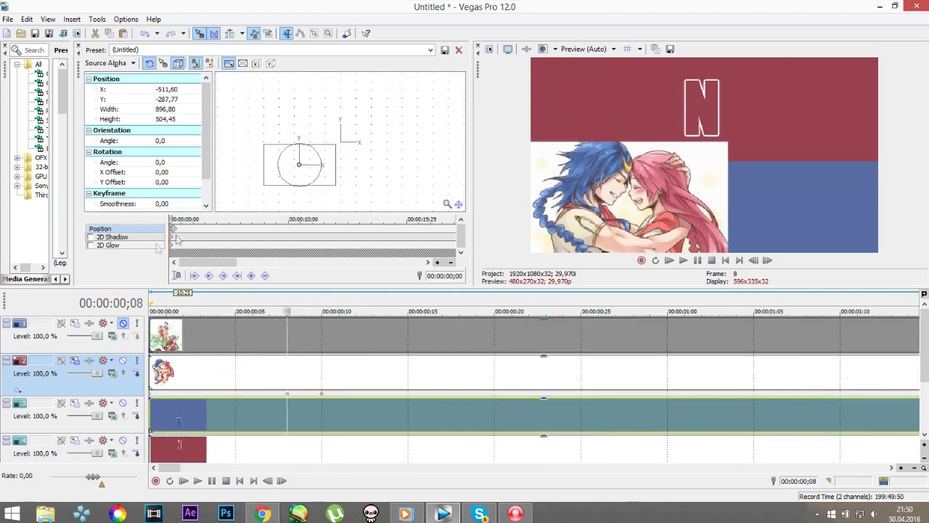
Size the image about 908×504 at frame 8, collapse it left at frame 0, enable Sync Cursor
key("ctrl+shift+z")
key("ctrl+shift+z")
left_click_drag(351, 137, 336, 145)
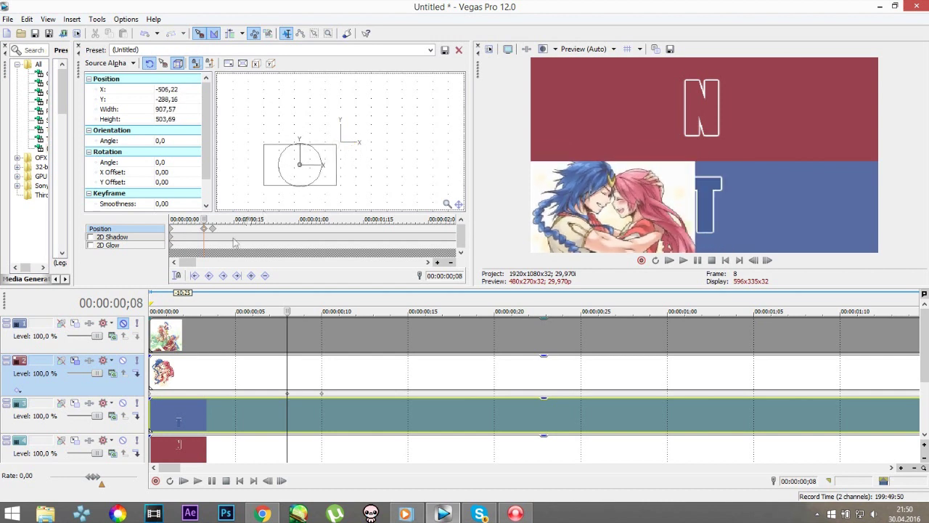
left_click(172, 232)
left_click_drag(336, 145, 264, 150)
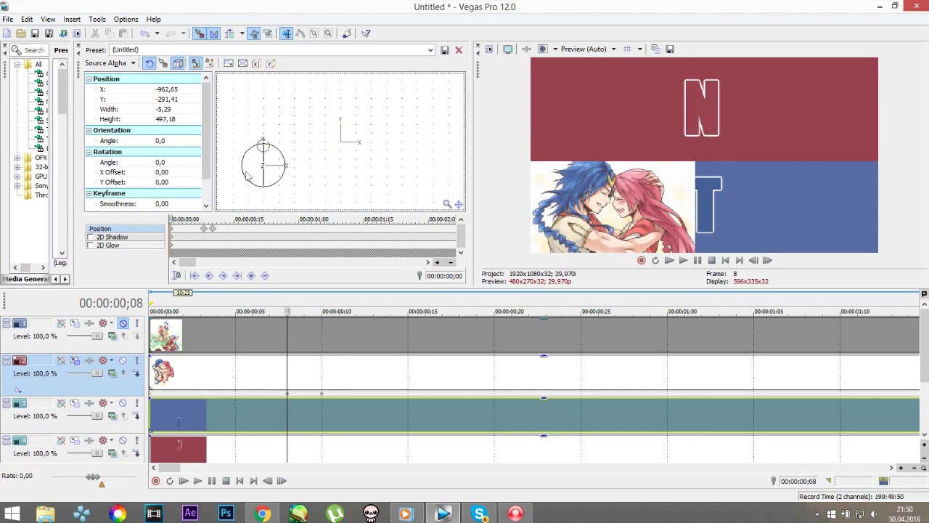
left_click(176, 275)
left_click(173, 238)
left_click(87, 401)
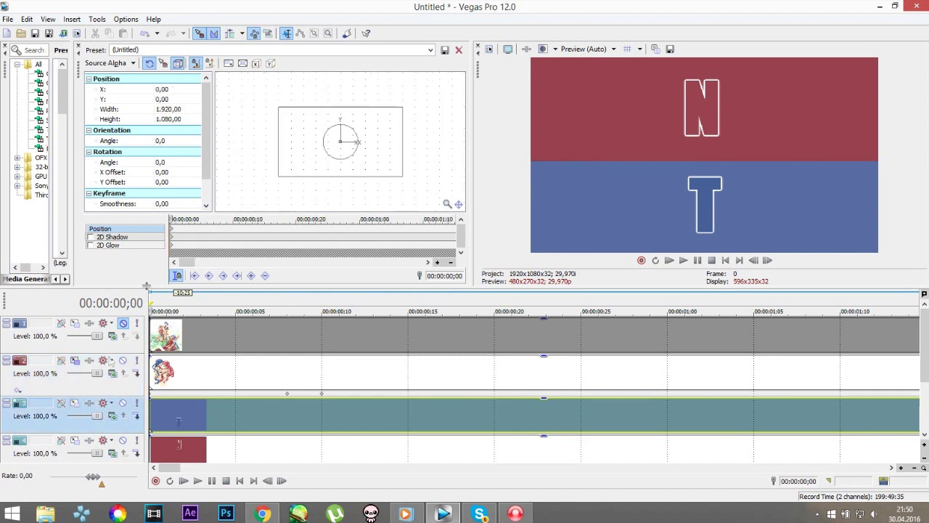
Keyframe the blue T panel at frames 8 and 10, narrowing it from the left edge
left_click_drag(174, 216, 220, 219)
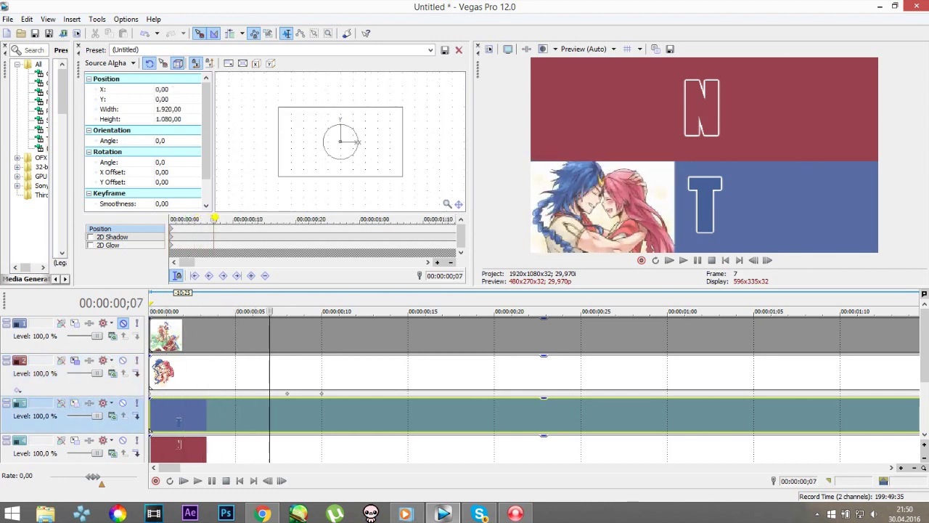
left_click(233, 228)
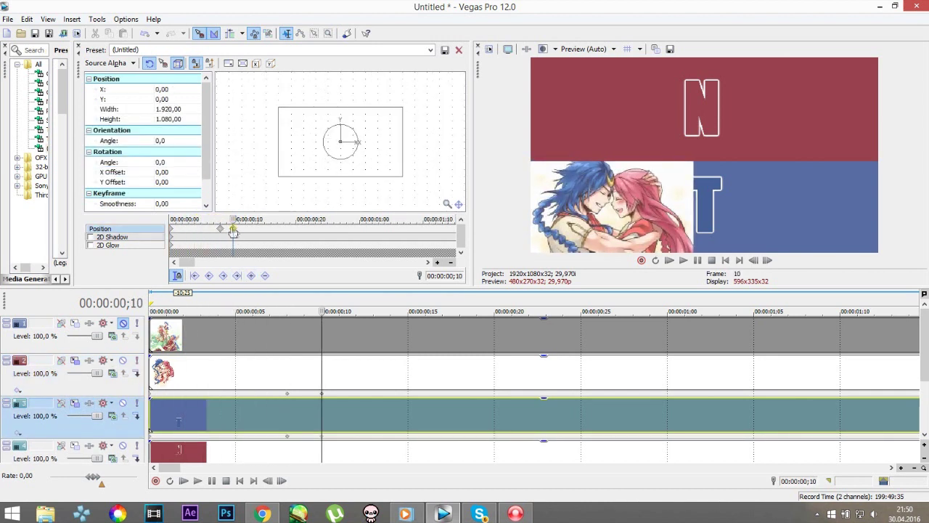
left_click(220, 228)
left_click_drag(279, 108, 335, 109)
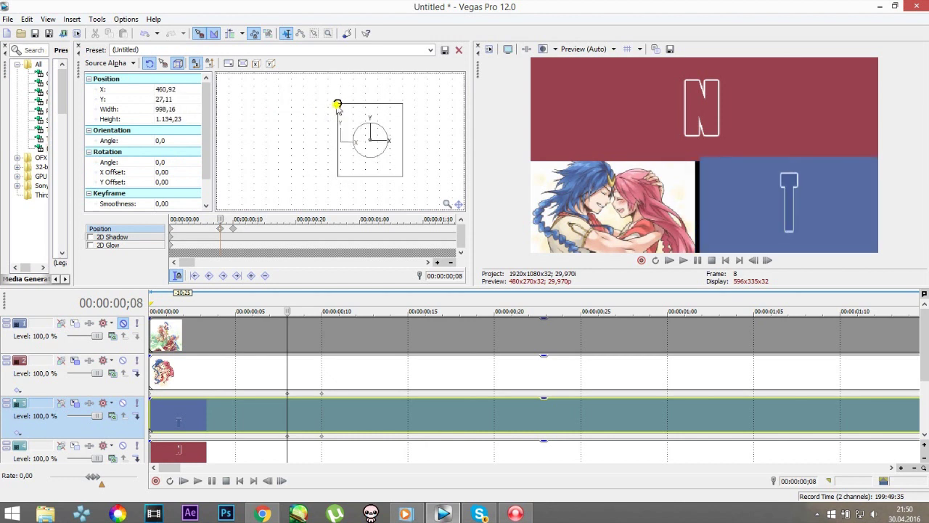
left_click_drag(335, 109, 336, 110)
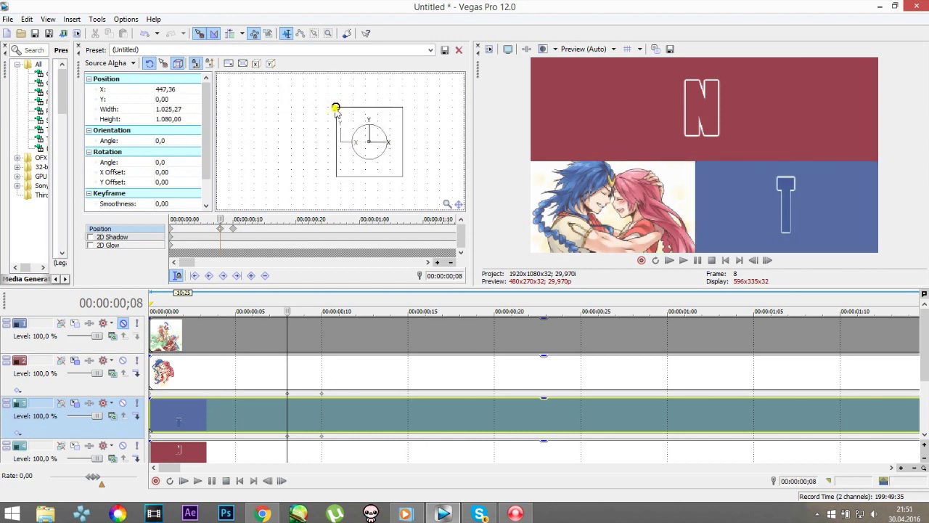
Correct the T panel's top-left corner so its top edge meets the frame top
left_click(232, 231)
key("ctrl+z")
left_click_drag(337, 114, 336, 110)
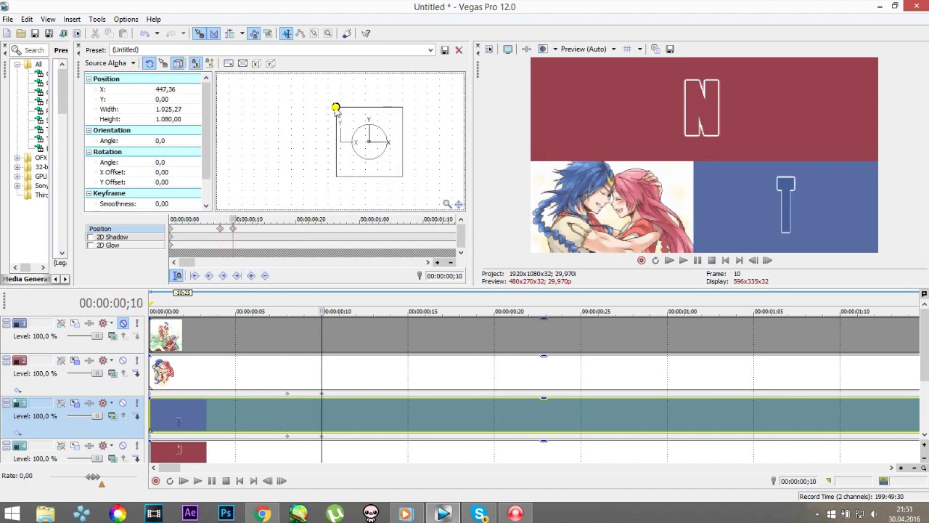
left_click_drag(337, 109, 335, 108)
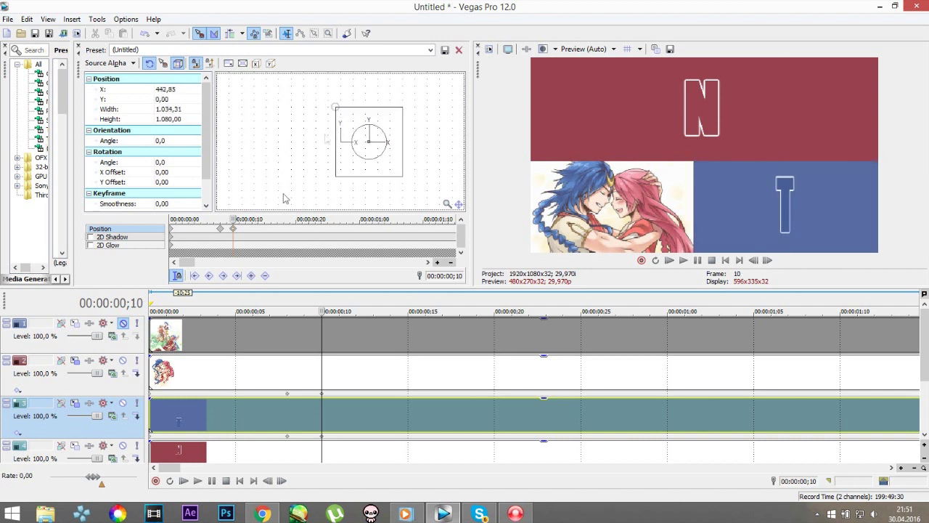
left_click(221, 229)
left_click(117, 385)
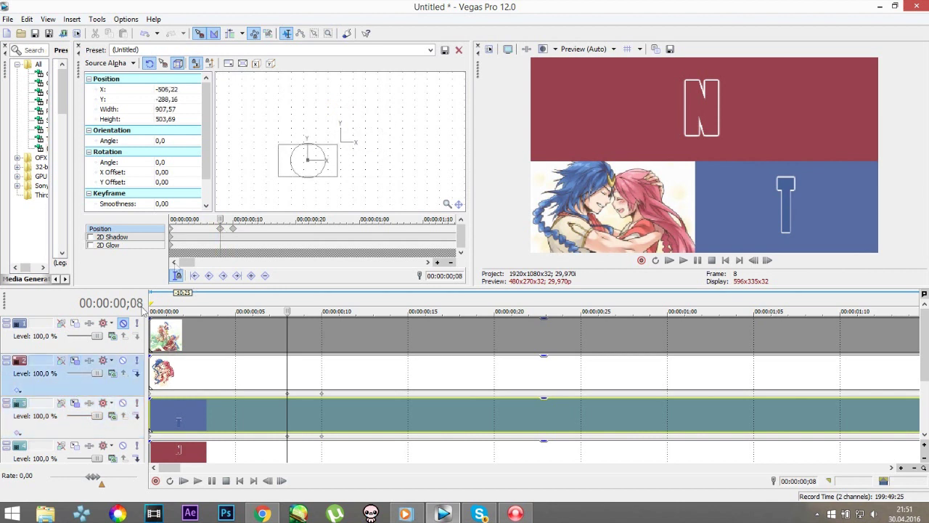
Widen the couple image to the right and shift the blue T panel's left edge right so they meet
left_click_drag(340, 151, 341, 145)
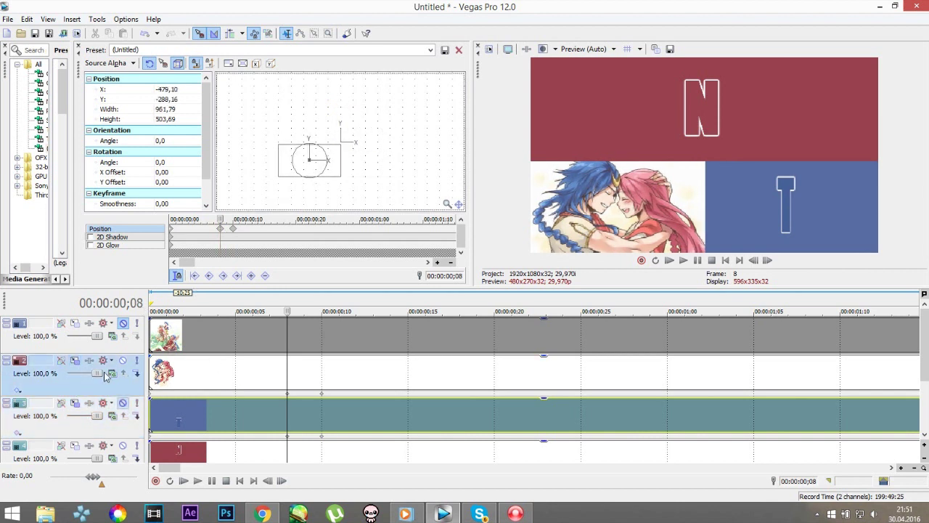
left_click(104, 325)
left_click(80, 412)
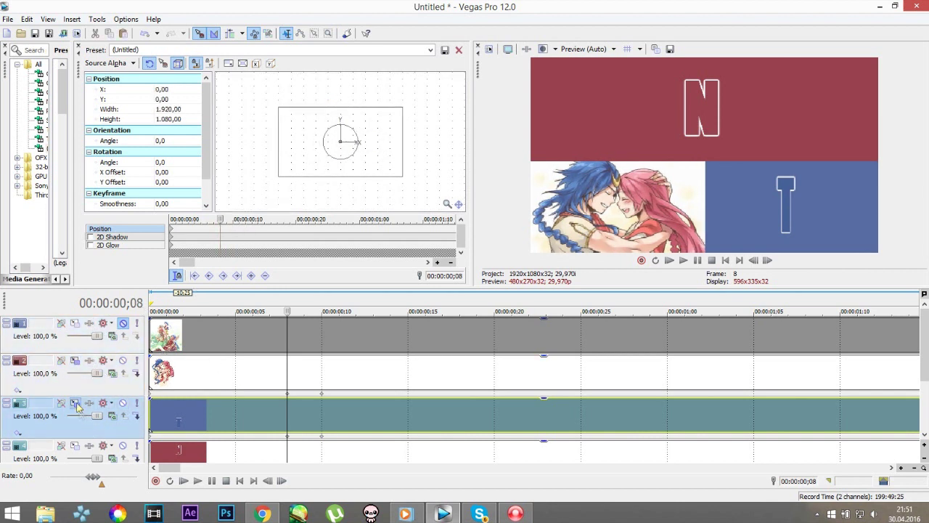
left_click_drag(336, 108, 340, 108)
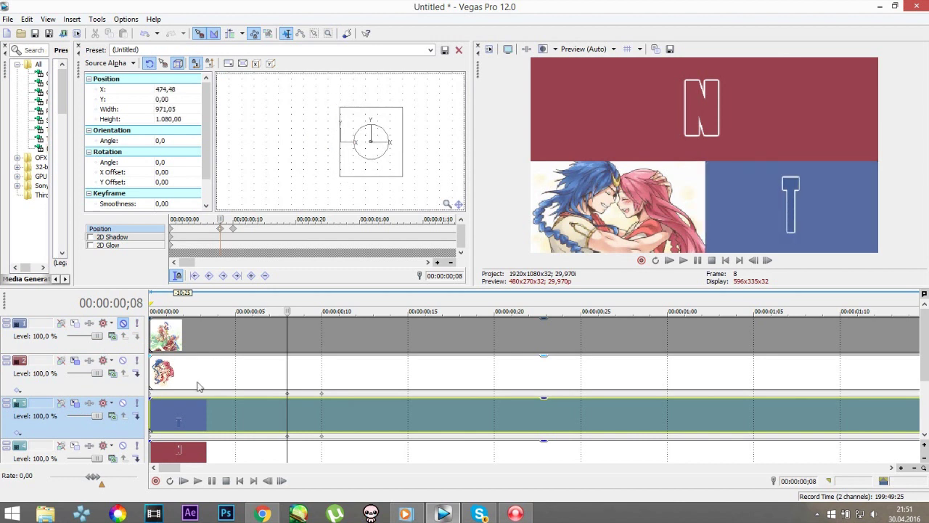
Preview the T panel animation across its keyframes, then return to frame 8 and select the grass image track
left_click(168, 230)
left_click_drag(174, 232, 225, 209)
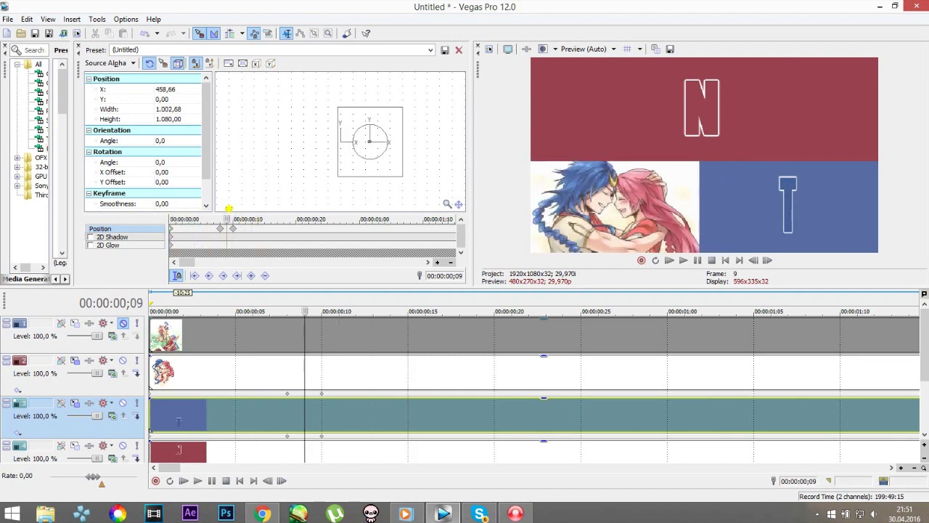
left_click(304, 373)
left_click(288, 372)
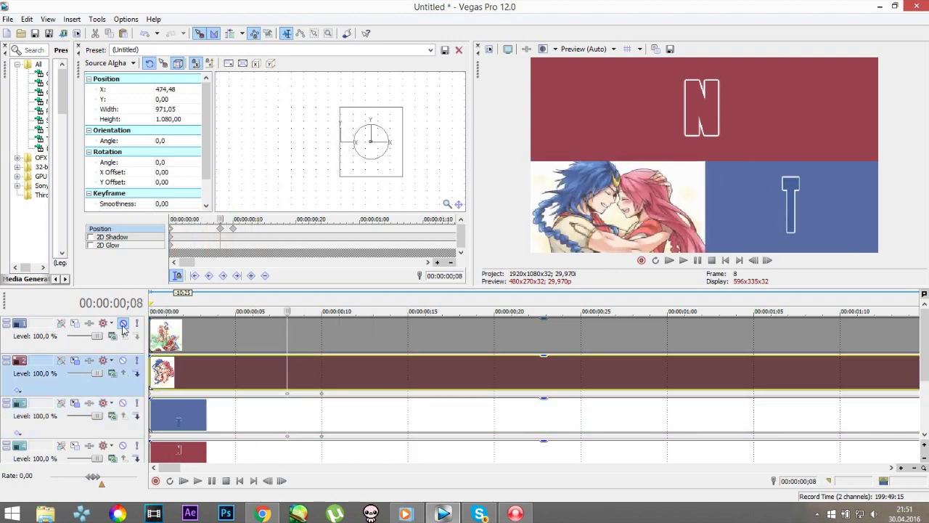
key("Up")
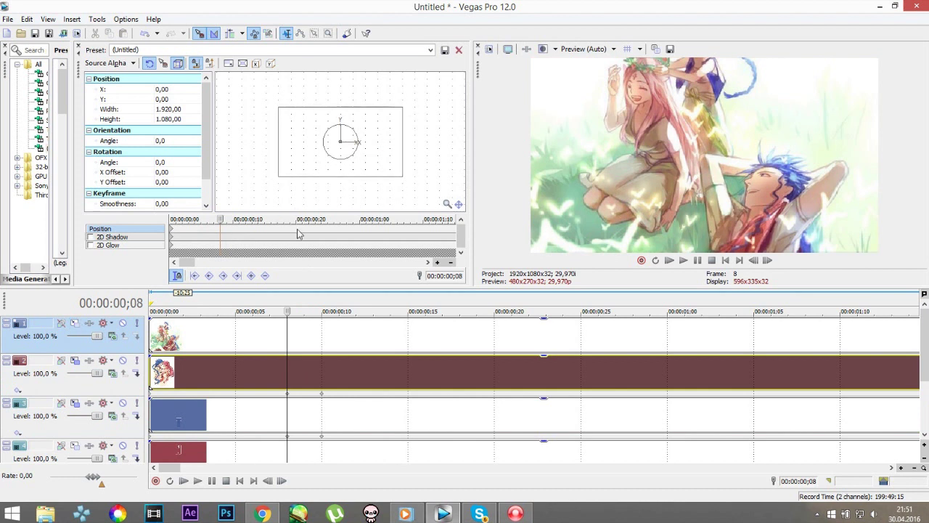
Move the grass image's Pan/Crop keyframe later and undo a mistaken corner resize
scroll(388, 360, "down", 5)
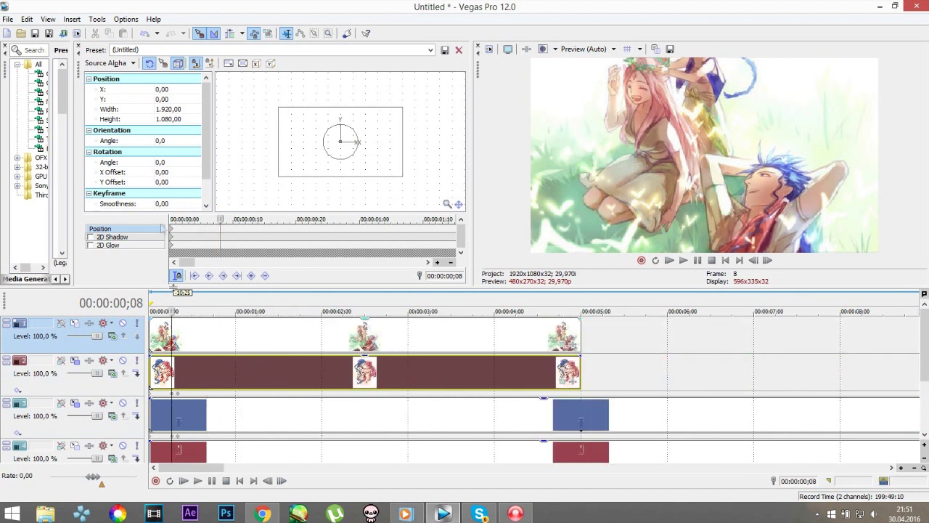
left_click_drag(168, 228, 225, 230)
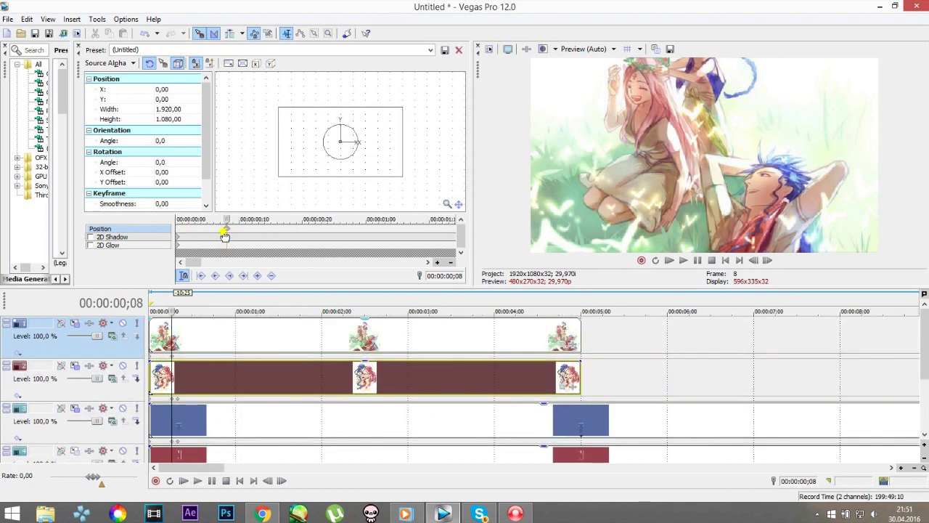
left_click_drag(402, 108, 342, 142)
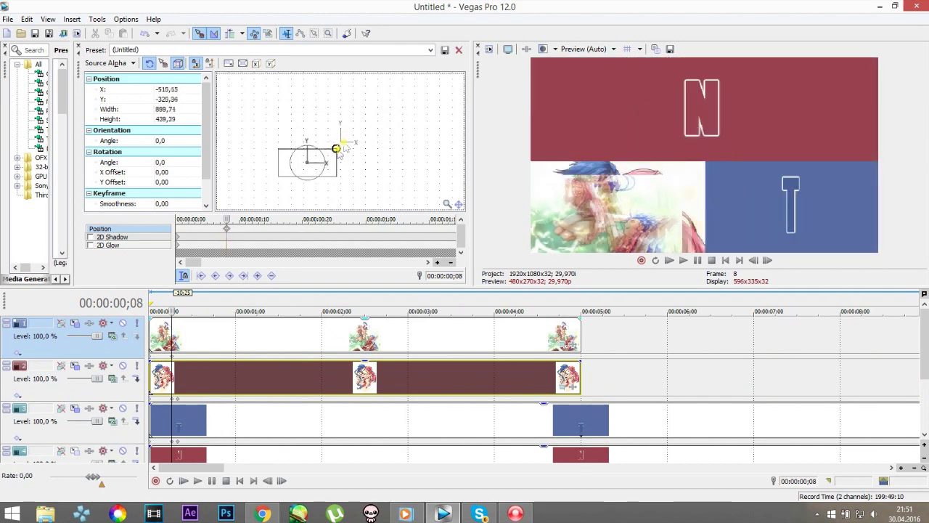
left_click(145, 34)
Reset the grass image framing and shrink it into the upper-right quarter, about 1022×575
mouse_move(281, 178)
left_mouse_down()
mouse_move(350, 145)
mouse_move(341, 148)
left_mouse_up()
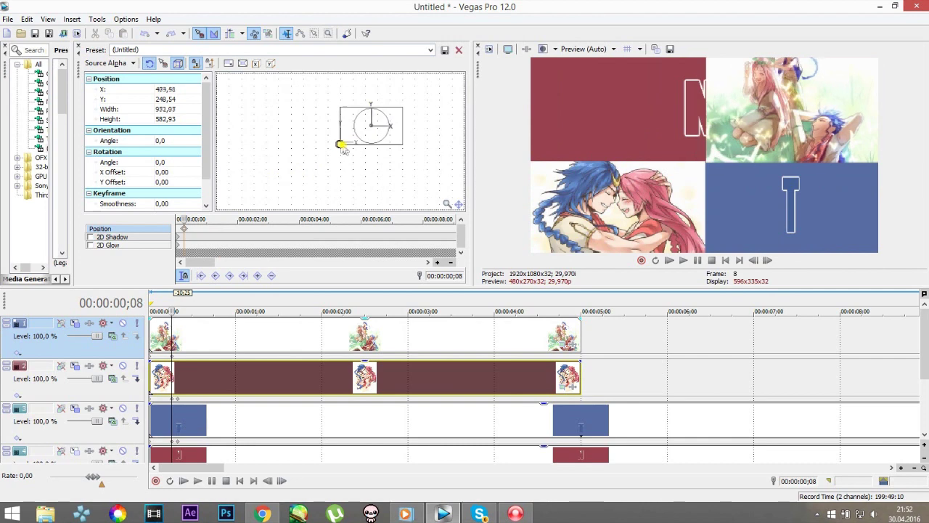
left_click(145, 33)
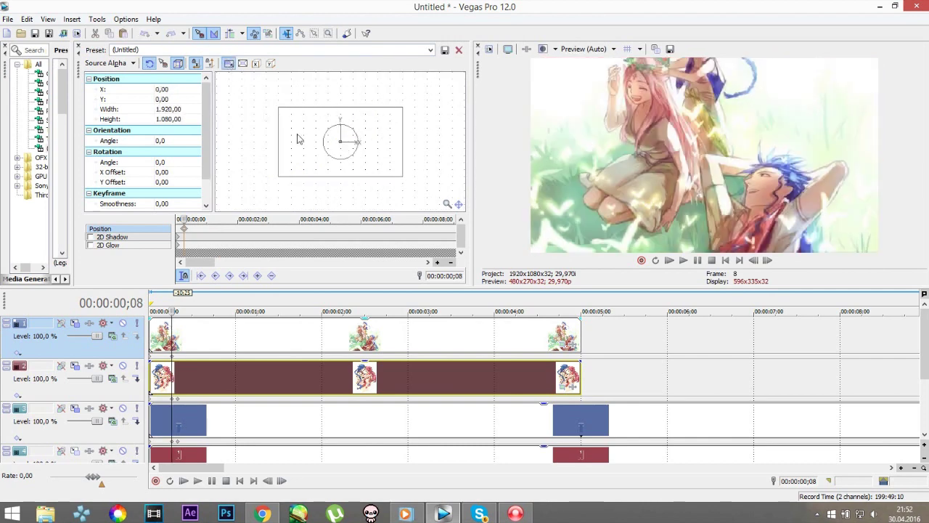
mouse_move(280, 178)
left_mouse_down()
mouse_move(334, 145)
mouse_move(346, 157)
left_mouse_up()
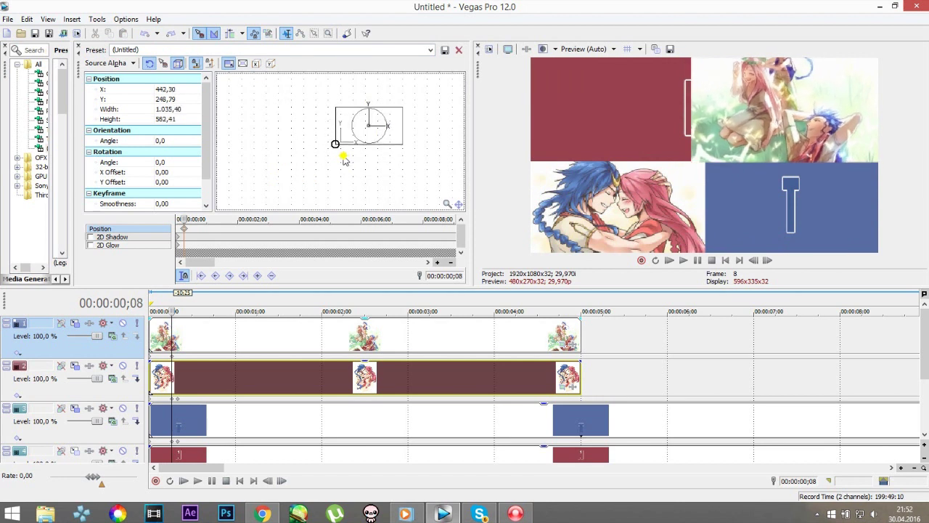
left_click_drag(346, 160, 347, 161)
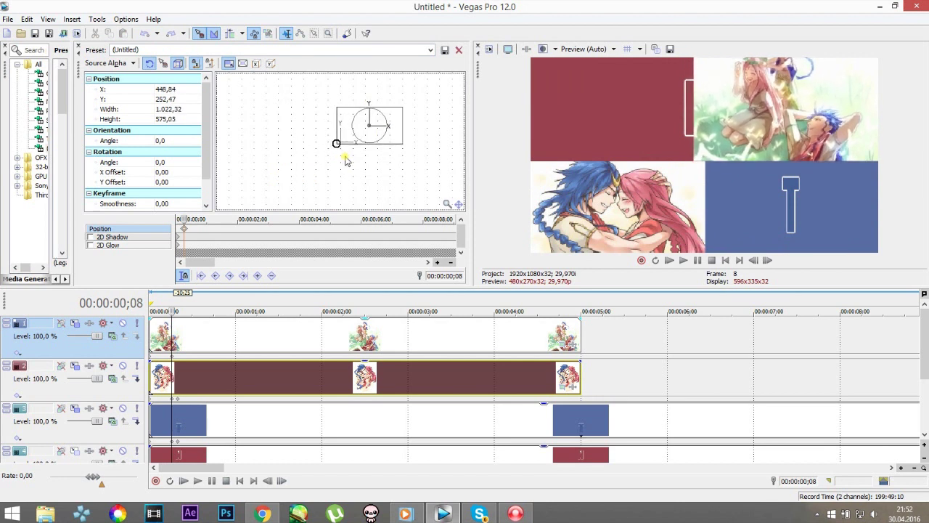
scroll(174, 367, "up", 4)
scroll(208, 237, "up", 3)
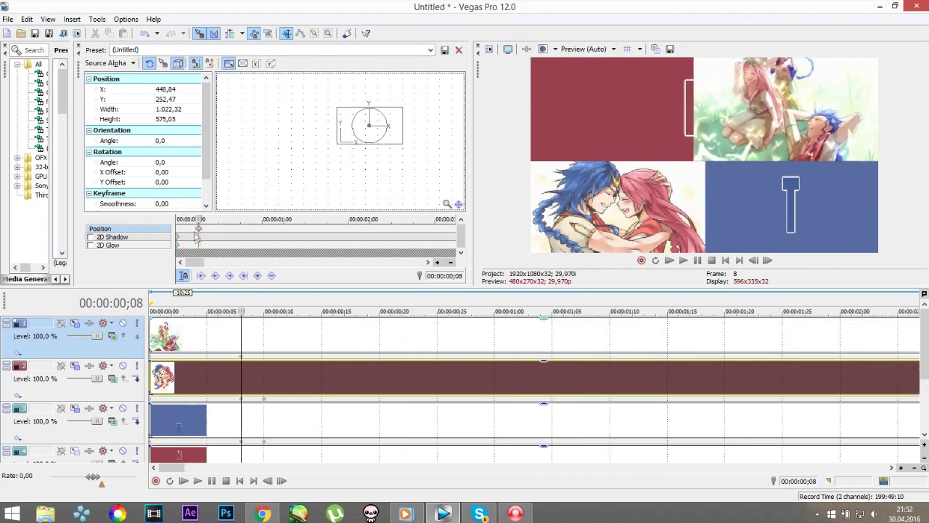
Start the grass image event at frame 5, widen it leftward at frame 13, and collapse it to nothing at frame 5
left_click_drag(202, 219, 207, 221)
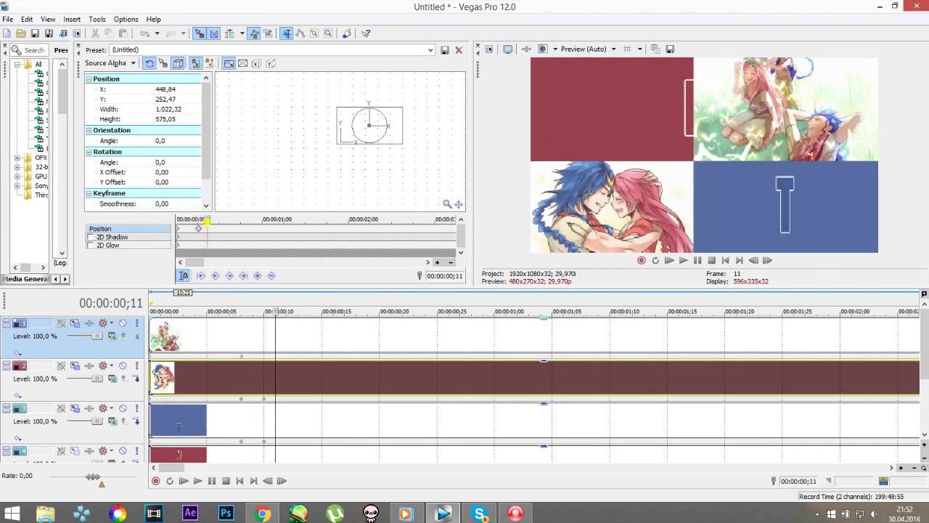
left_click_drag(295, 342, 354, 348)
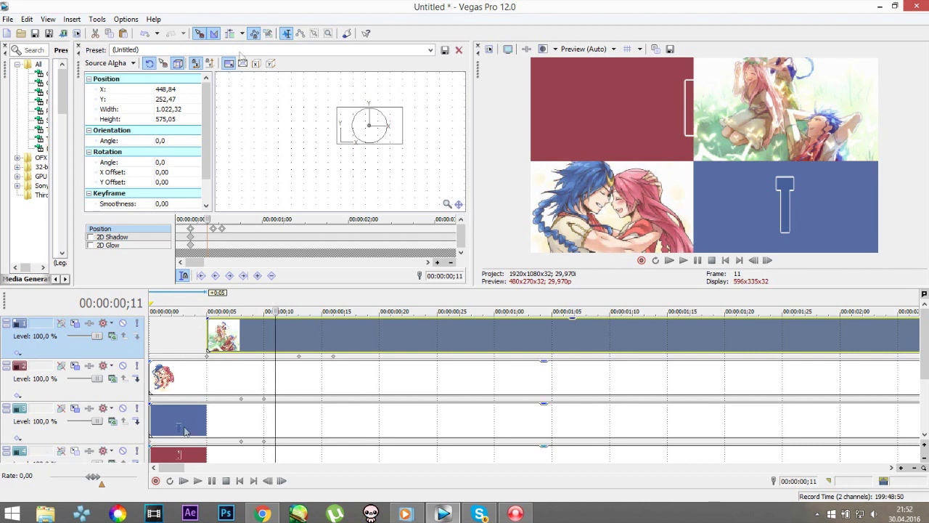
left_click(215, 231)
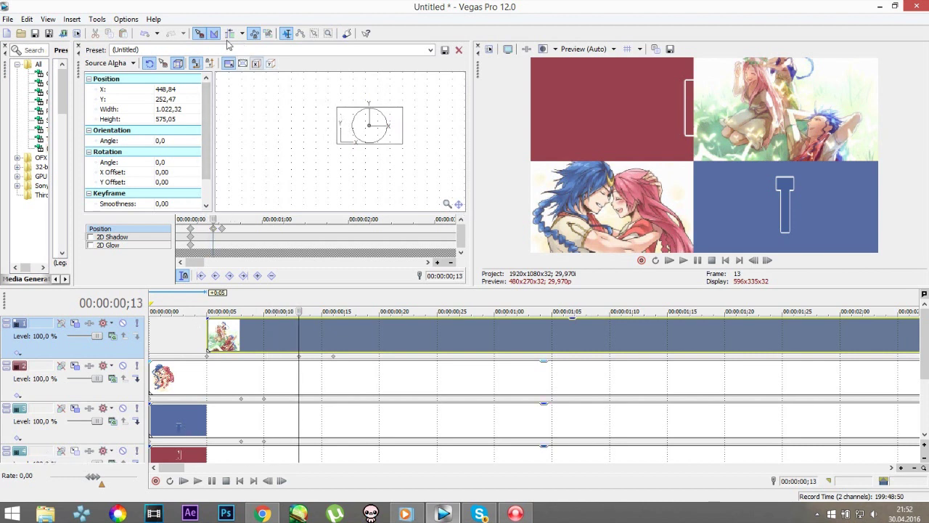
left_click_drag(337, 107, 326, 109)
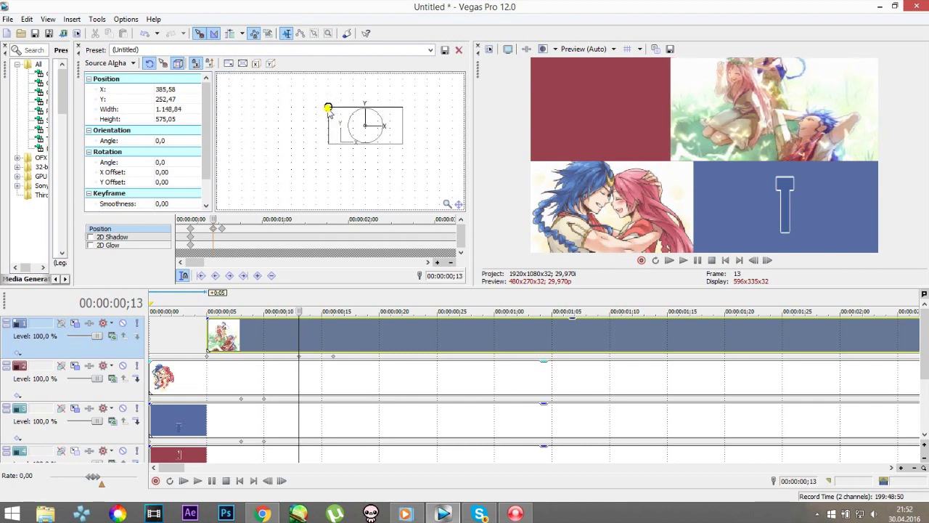
left_click(190, 229)
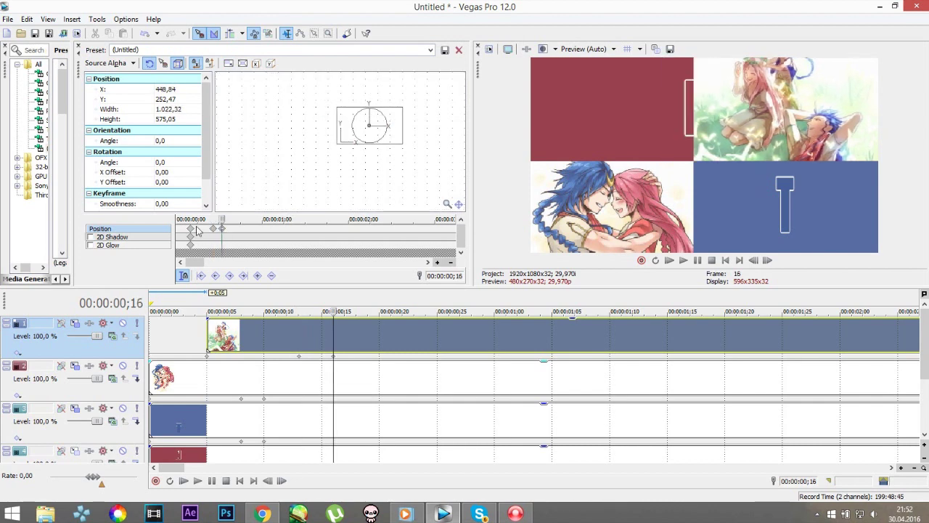
left_click_drag(336, 107, 405, 101)
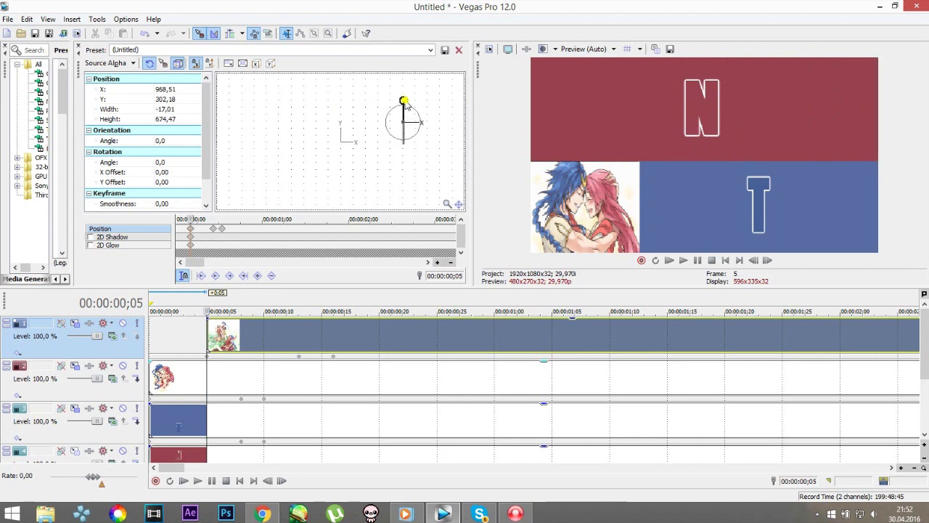
Add Track Motion keyframes at frames 13 and 16 on the red N track, briefly switching to another program and back
left_click(85, 451)
left_click(300, 358)
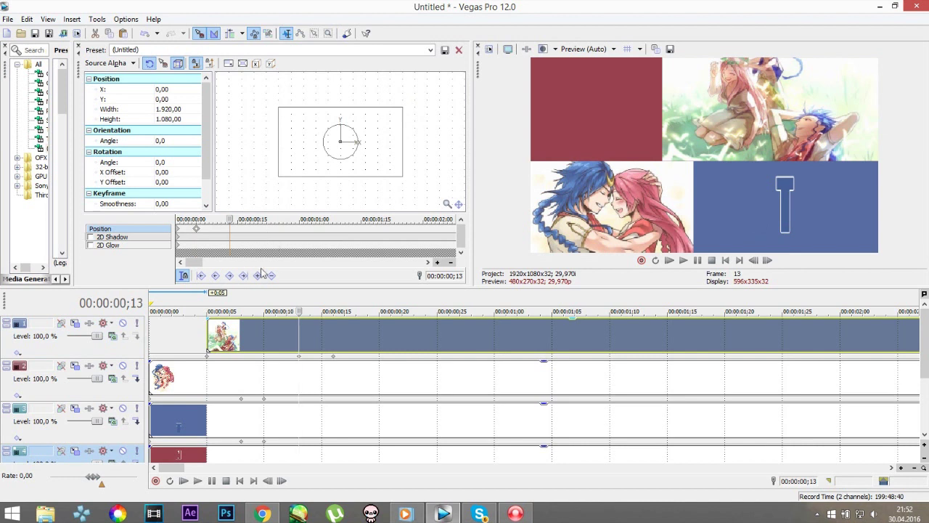
left_click(334, 357)
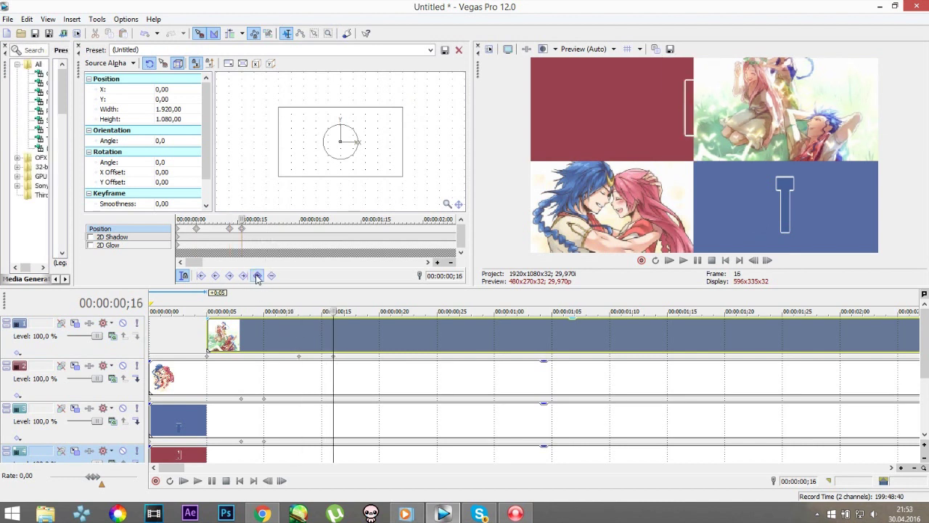
key("alt+Tab")
key("alt+Tab")
key("alt+Tab")
key("alt+Tab")
key("alt+Tab")
key("alt+Tab")
key("alt+Tab")
key("alt+Tab")
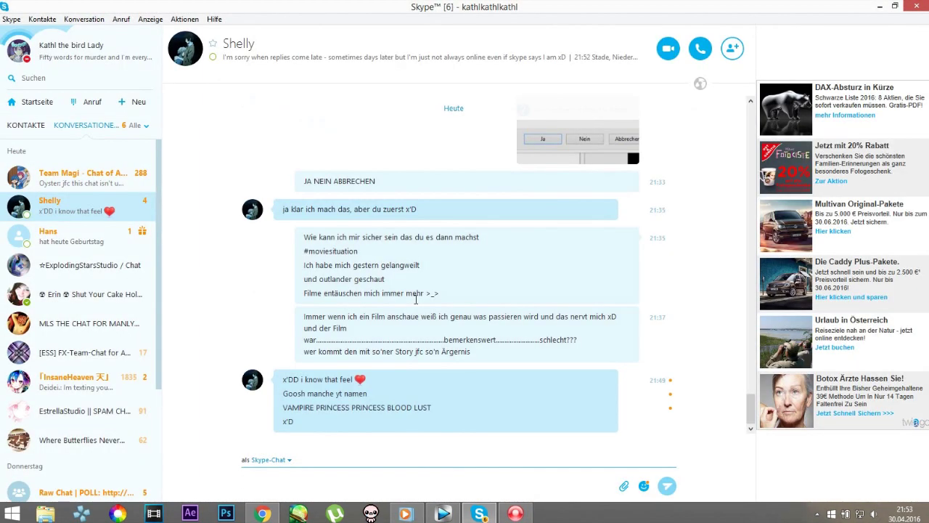
key("alt+Tab")
key("alt+Tab")
key("alt+Tab")
key("alt+Tab")
key("alt+Tab")
key("alt+Tab")
key("alt+Tab")
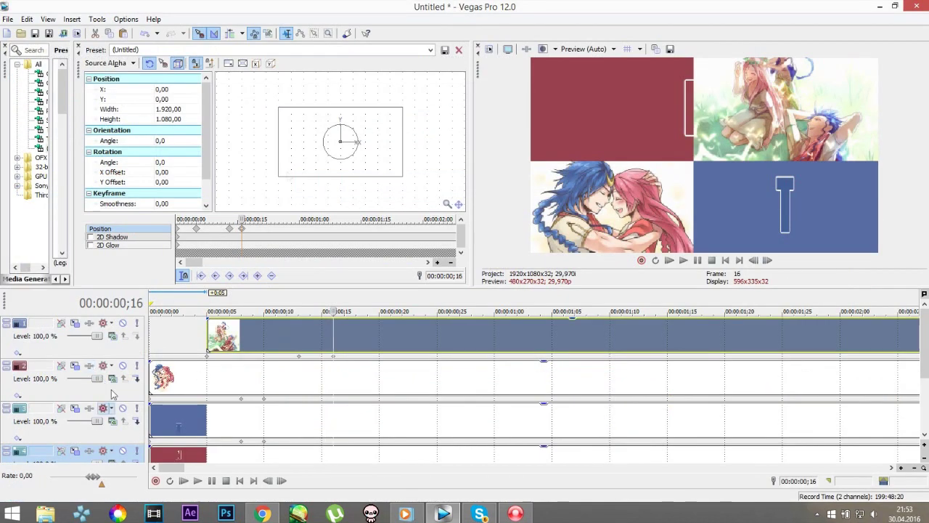
Narrow the red N panel at frame 13 and size it to the upper-left quarter at frame 16
left_click(229, 228)
mouse_move(402, 108)
left_mouse_down()
mouse_move(323, 109)
mouse_move(331, 108)
left_mouse_up()
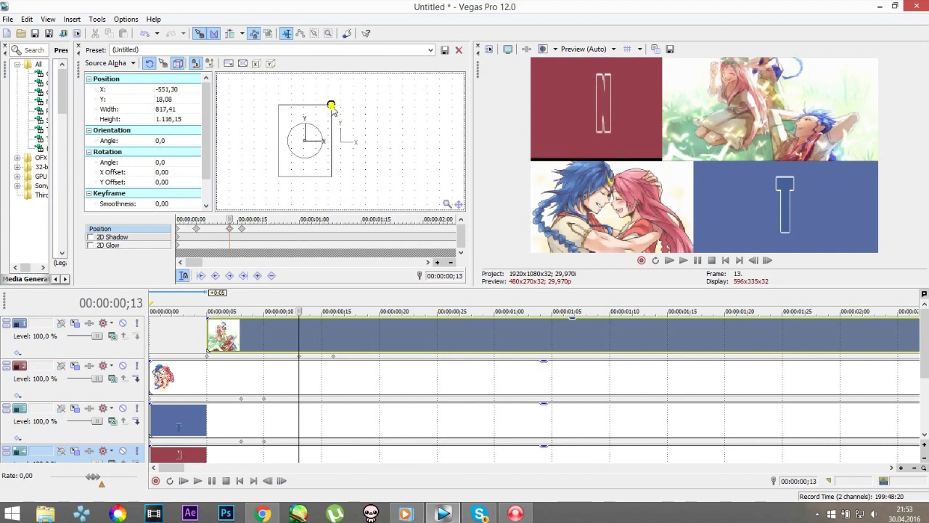
left_click(272, 276)
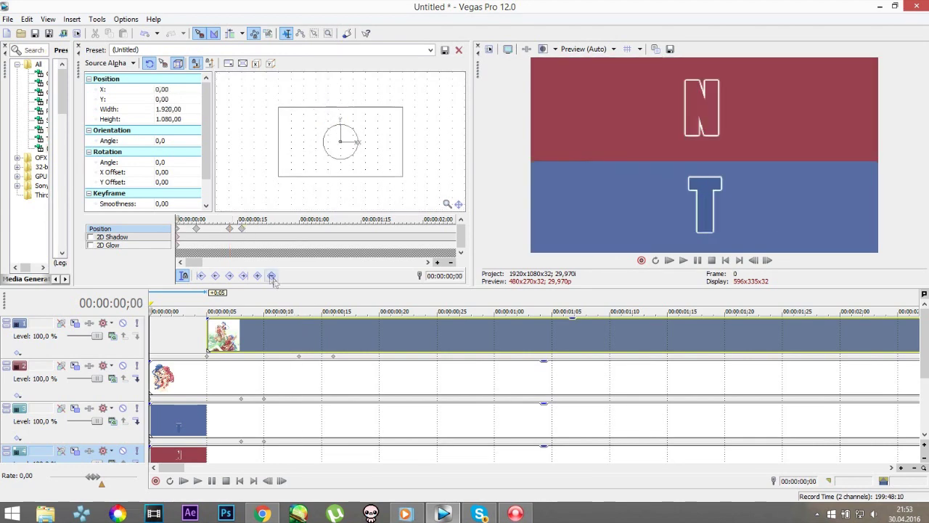
left_click(244, 233)
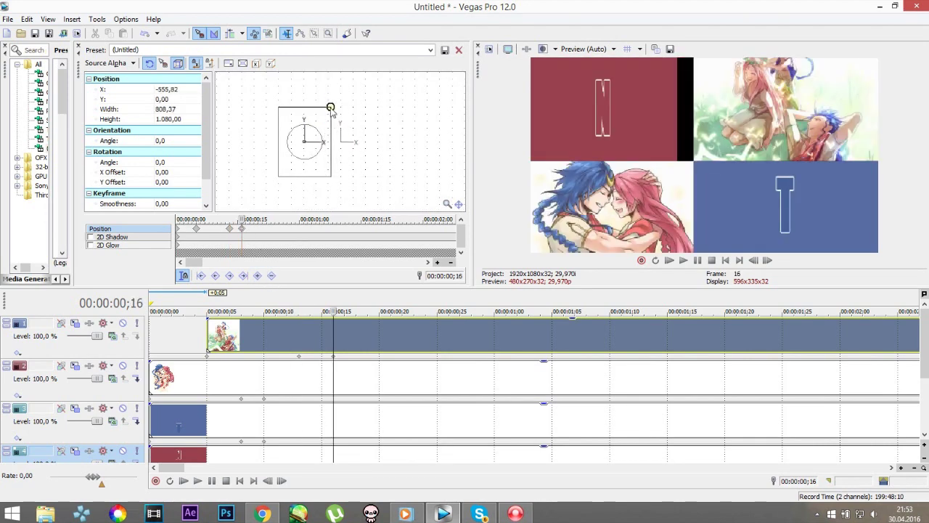
left_click_drag(331, 109, 341, 108)
Check the first keyframe at frame 5, close Track Motion, and play the intro from the start
left_click(196, 228)
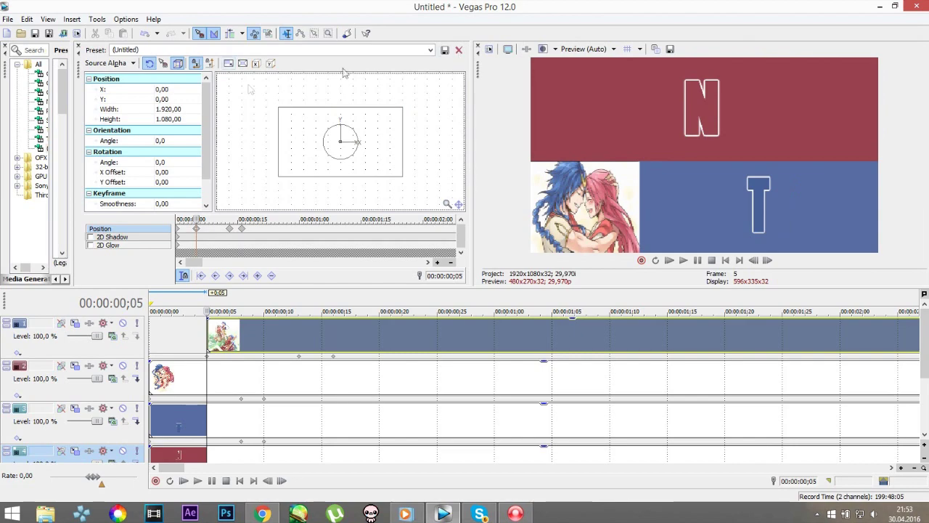
left_click(76, 47)
left_click(185, 482)
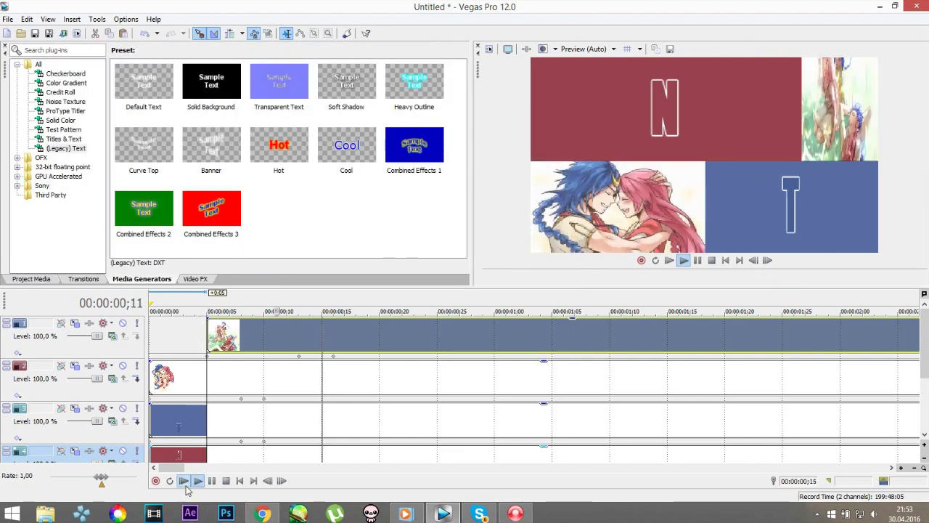